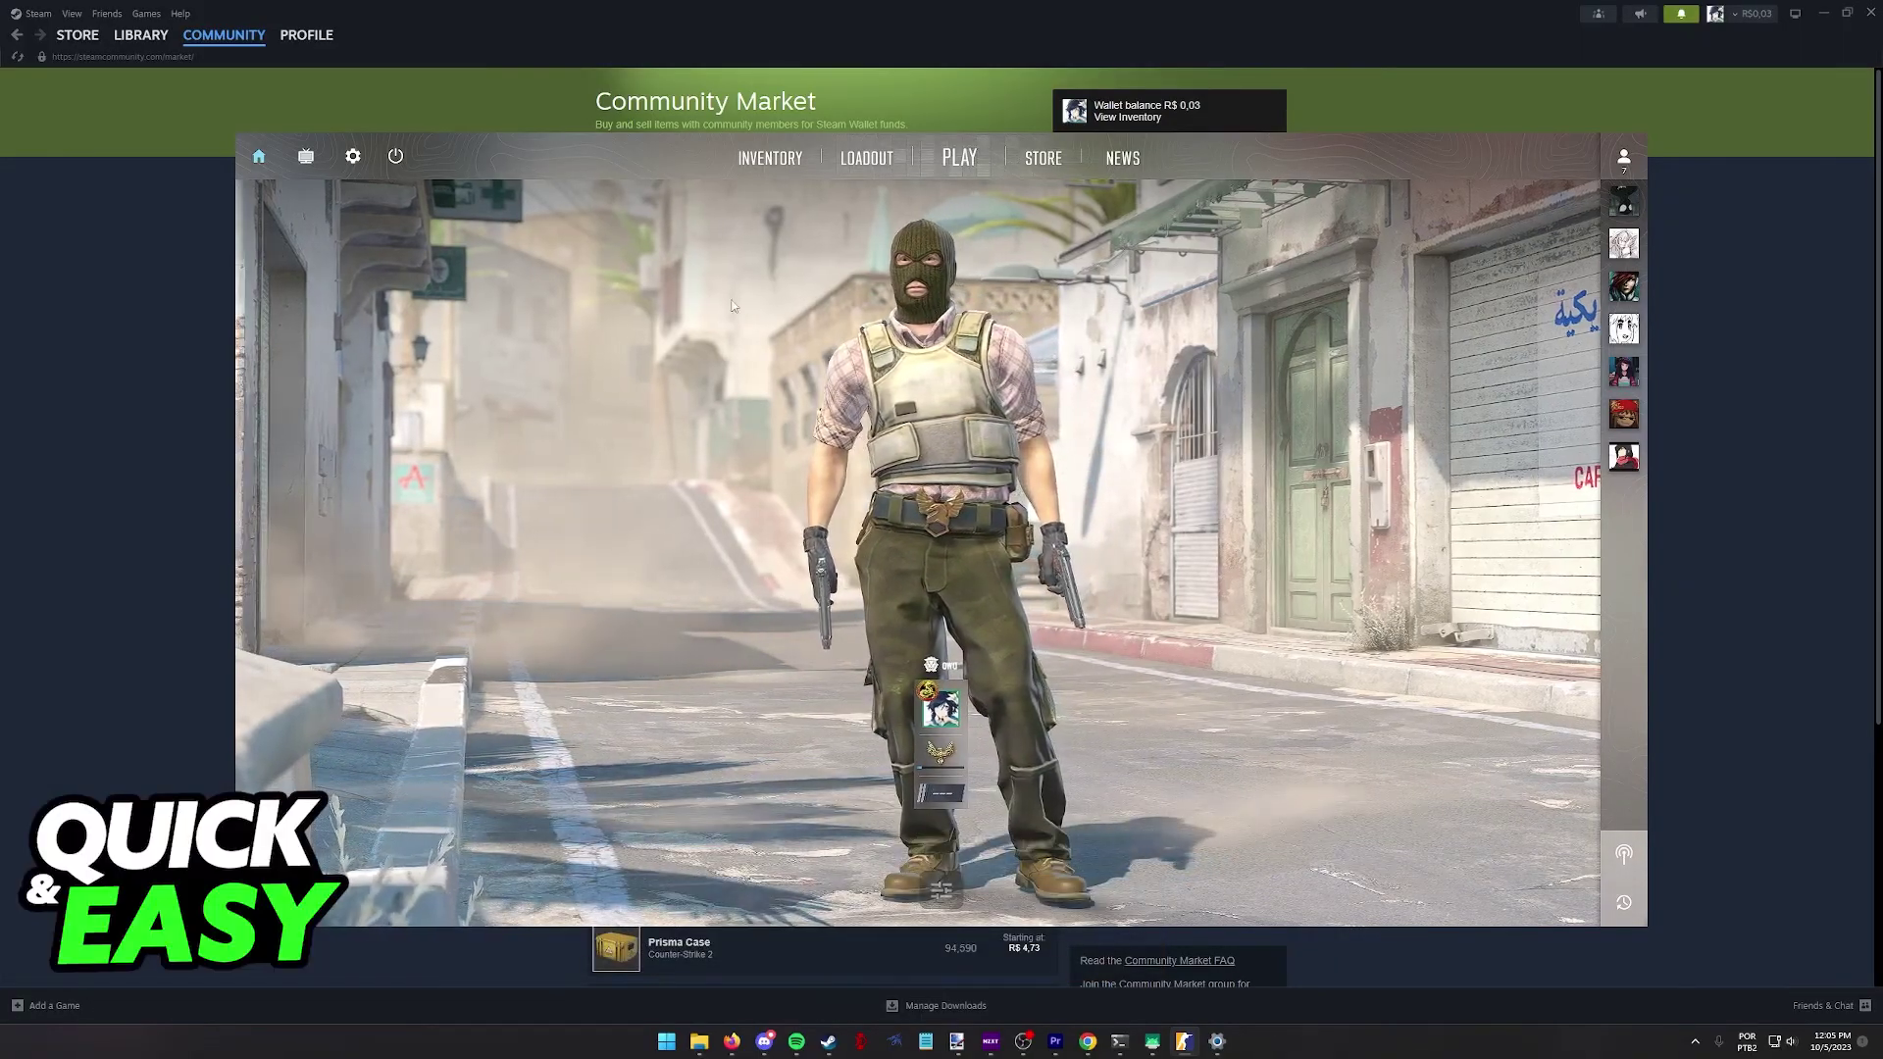
# - Show the Fracture Case unlock screen from the CS2 inventory, which requires a Fracture Case Key
pyautogui.click(780, 160)
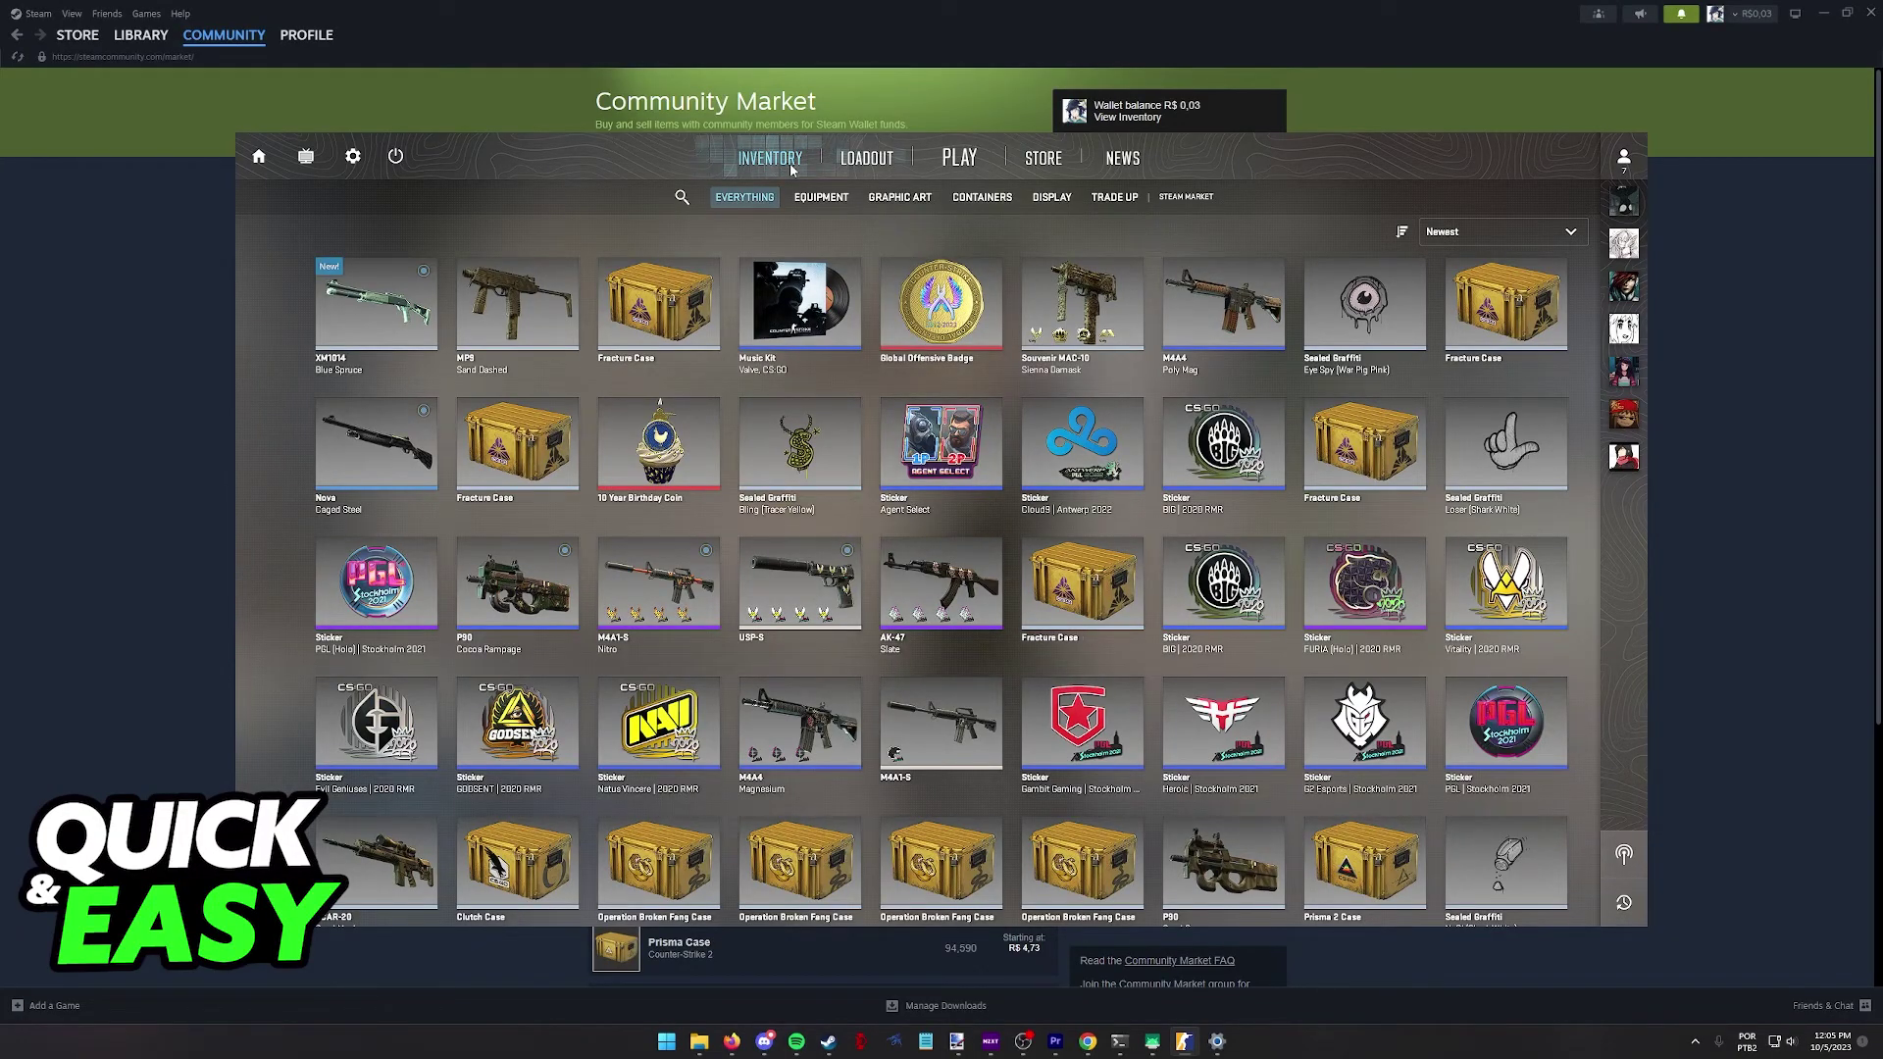
pyautogui.click(681, 281)
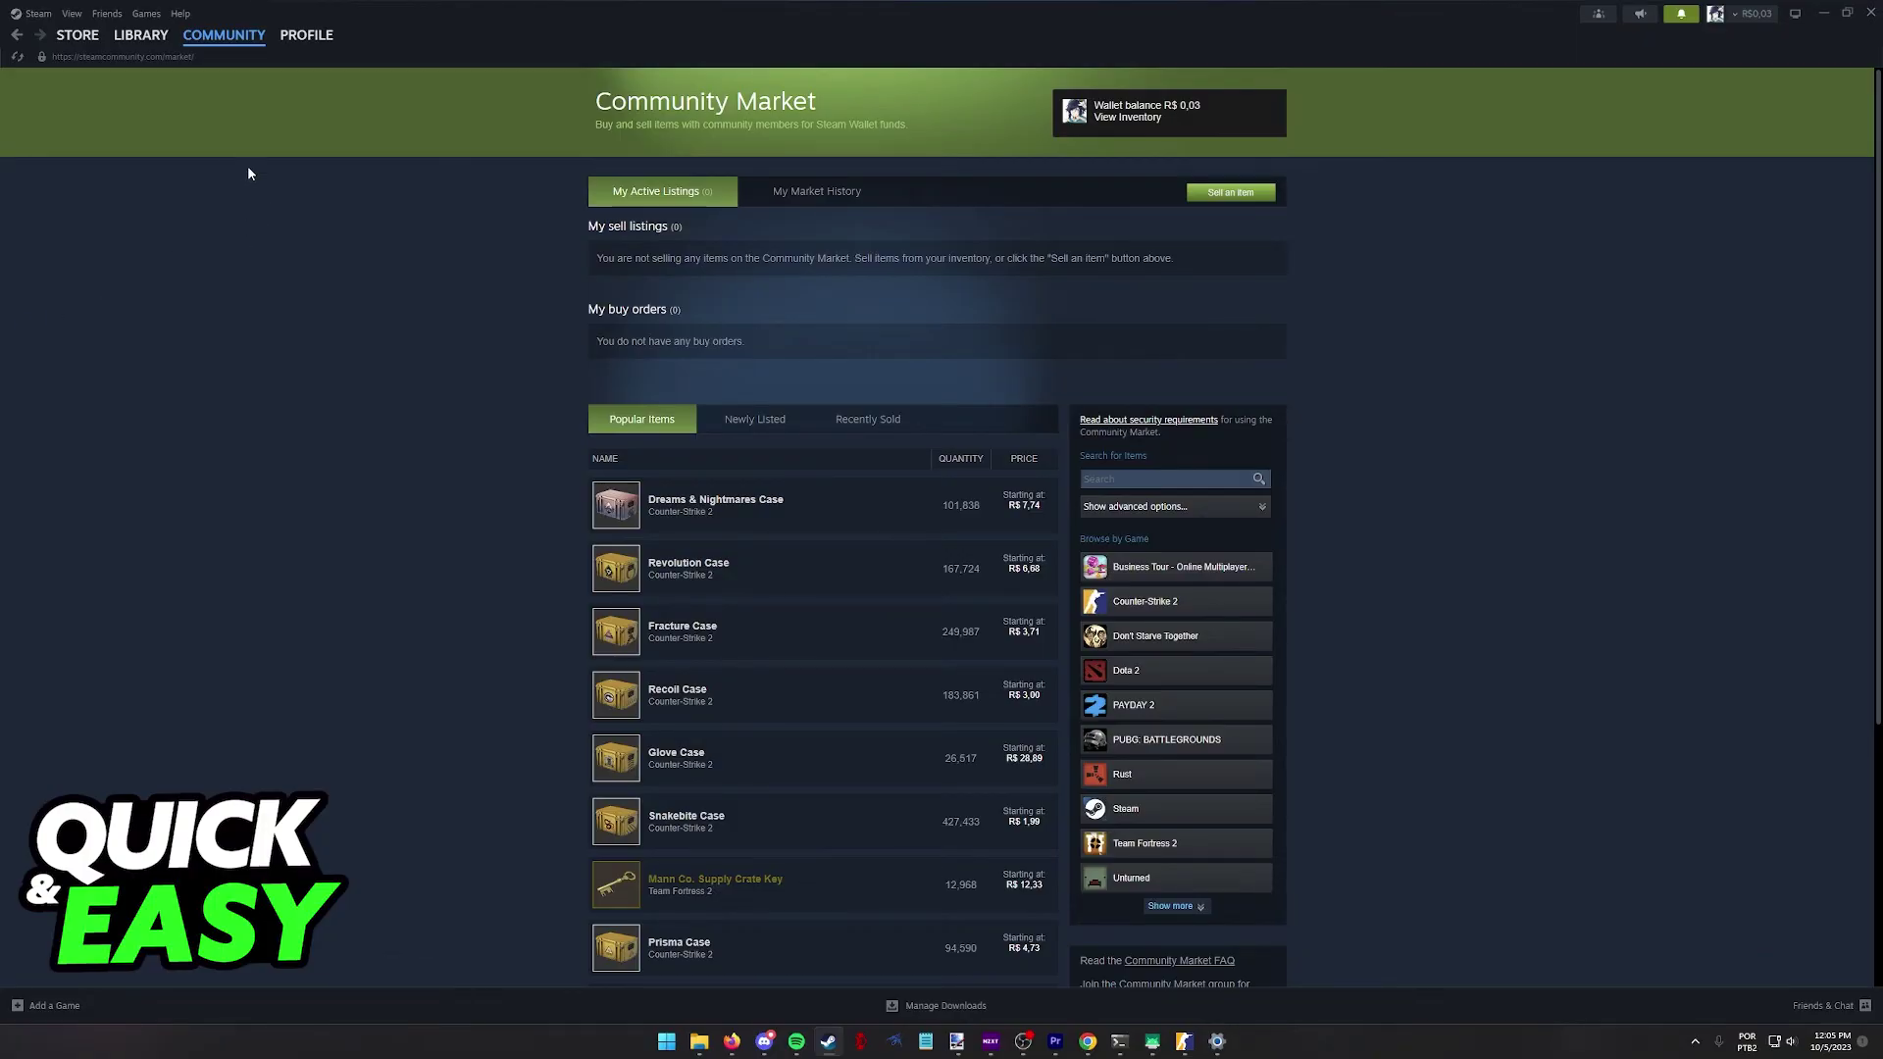
pyautogui.moveTo(224, 35)
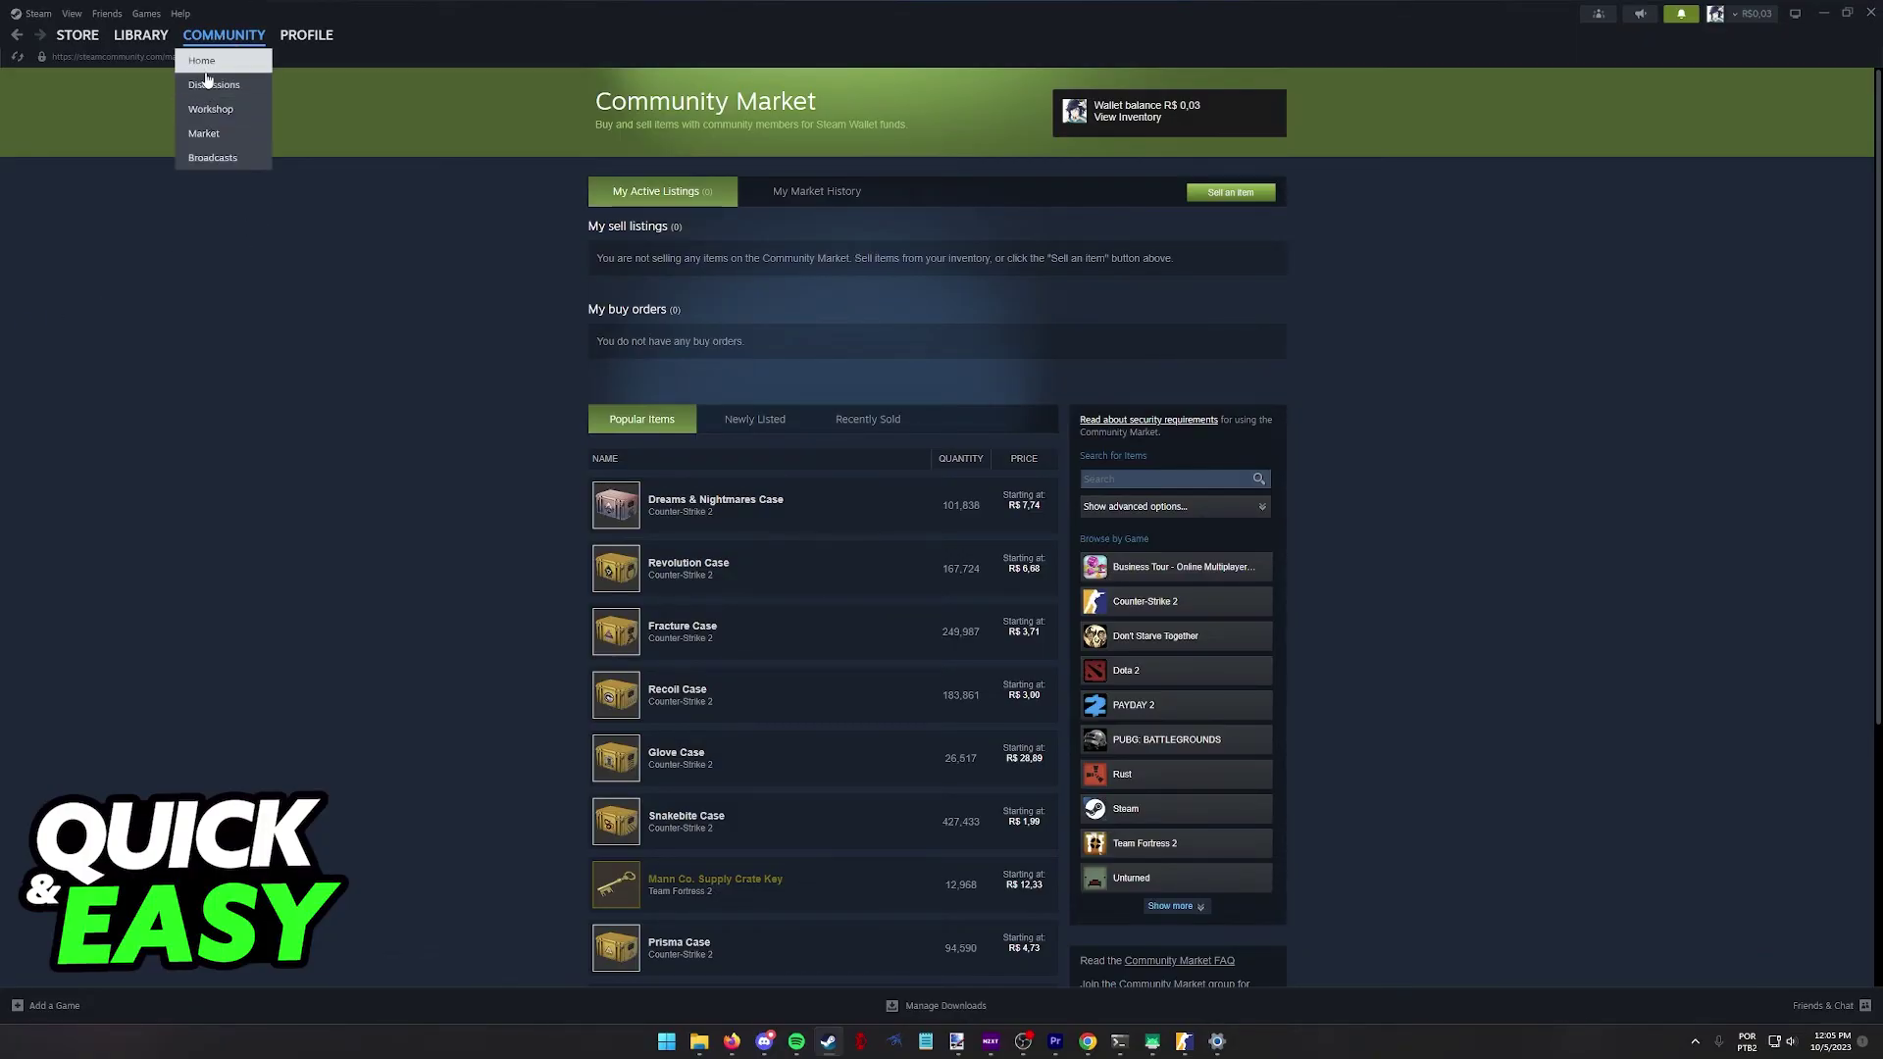
# - Go to the Community Market and browse its Popular Items list
pyautogui.click(206, 132)
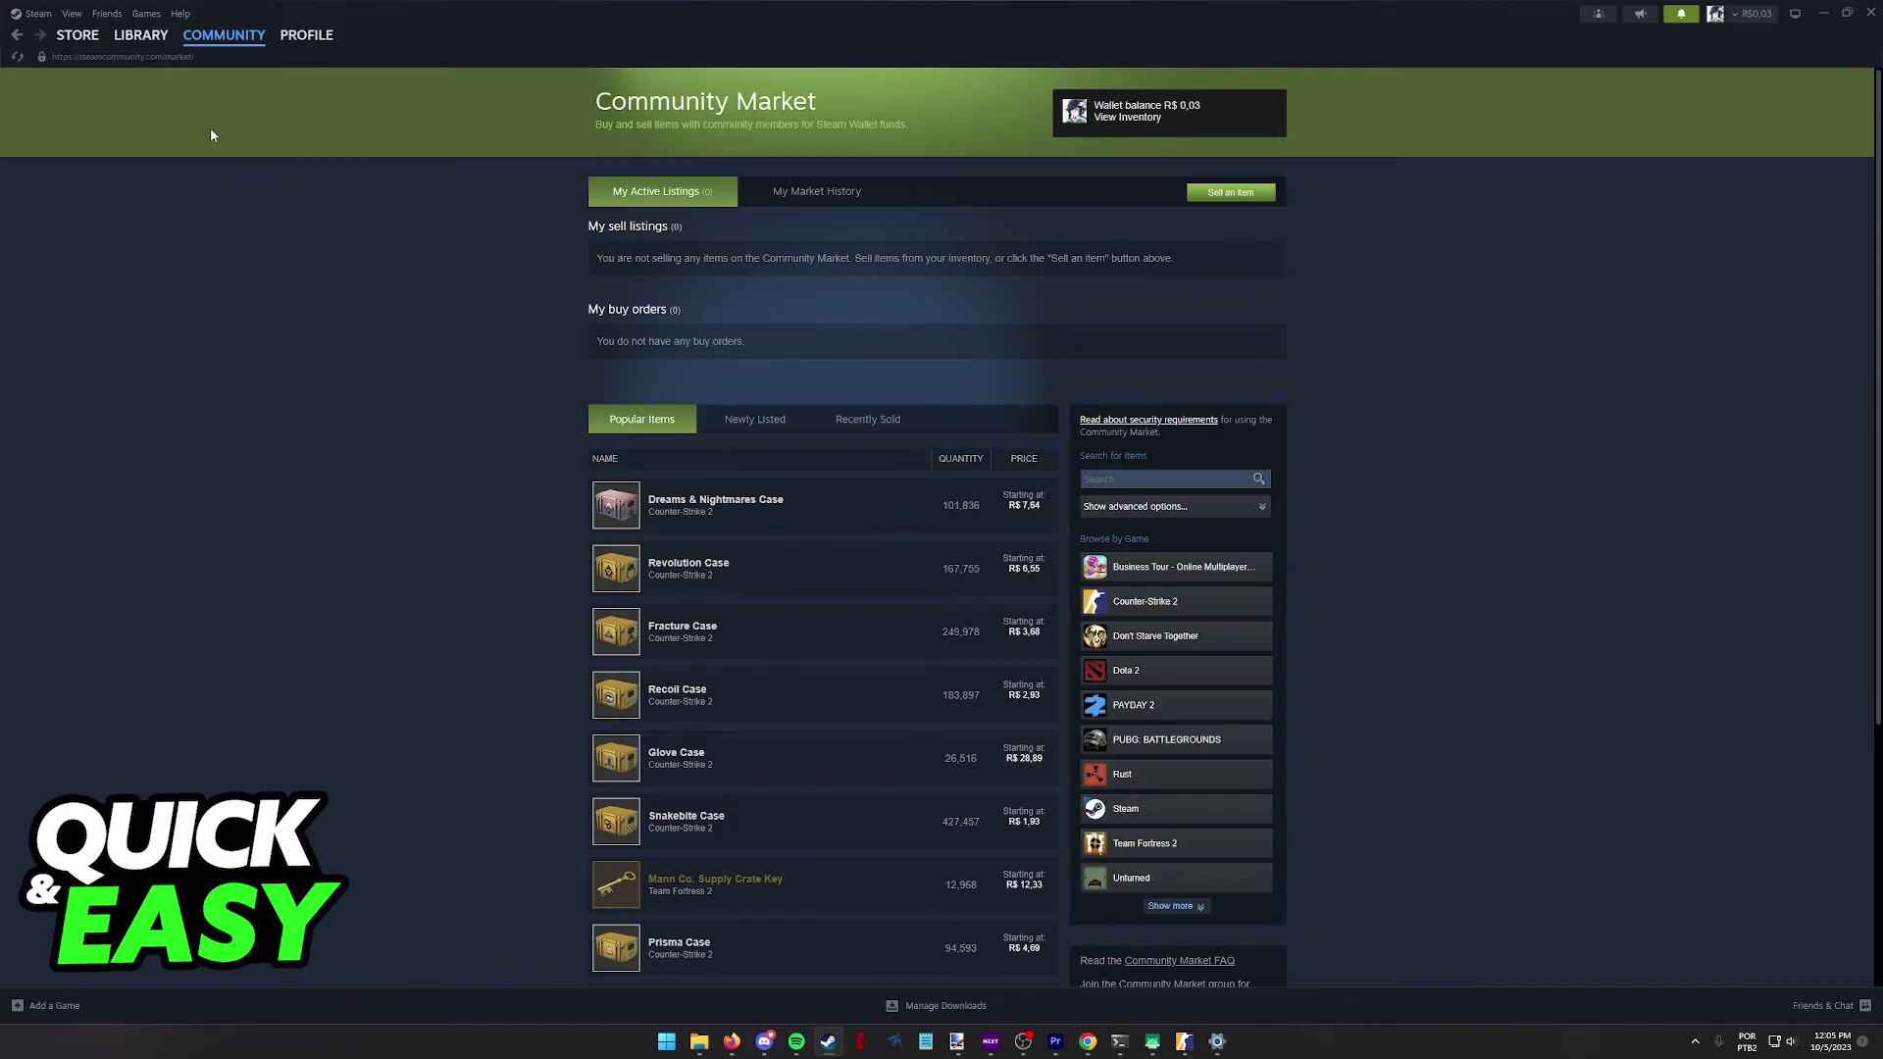
pyautogui.scroll(-3, 610, 313)
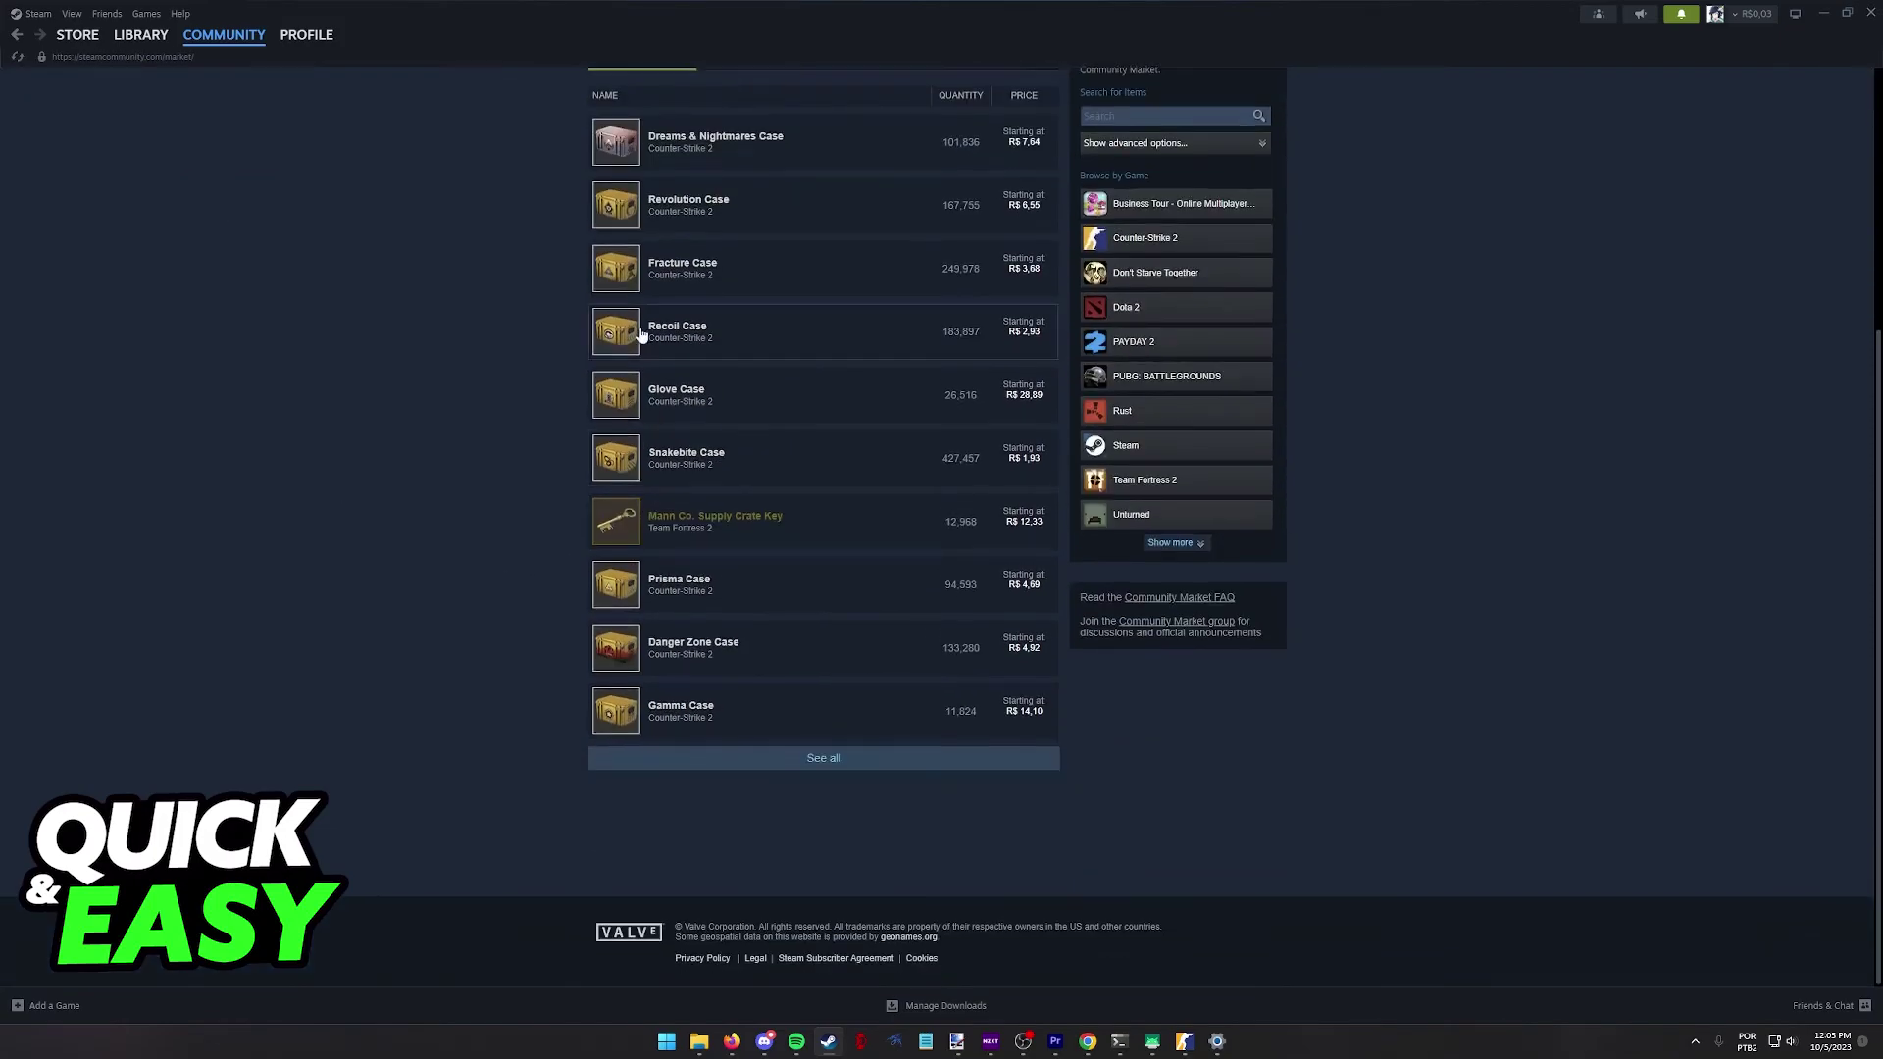
pyautogui.scroll(2, 610, 313)
pyautogui.scroll(1, 846, 505)
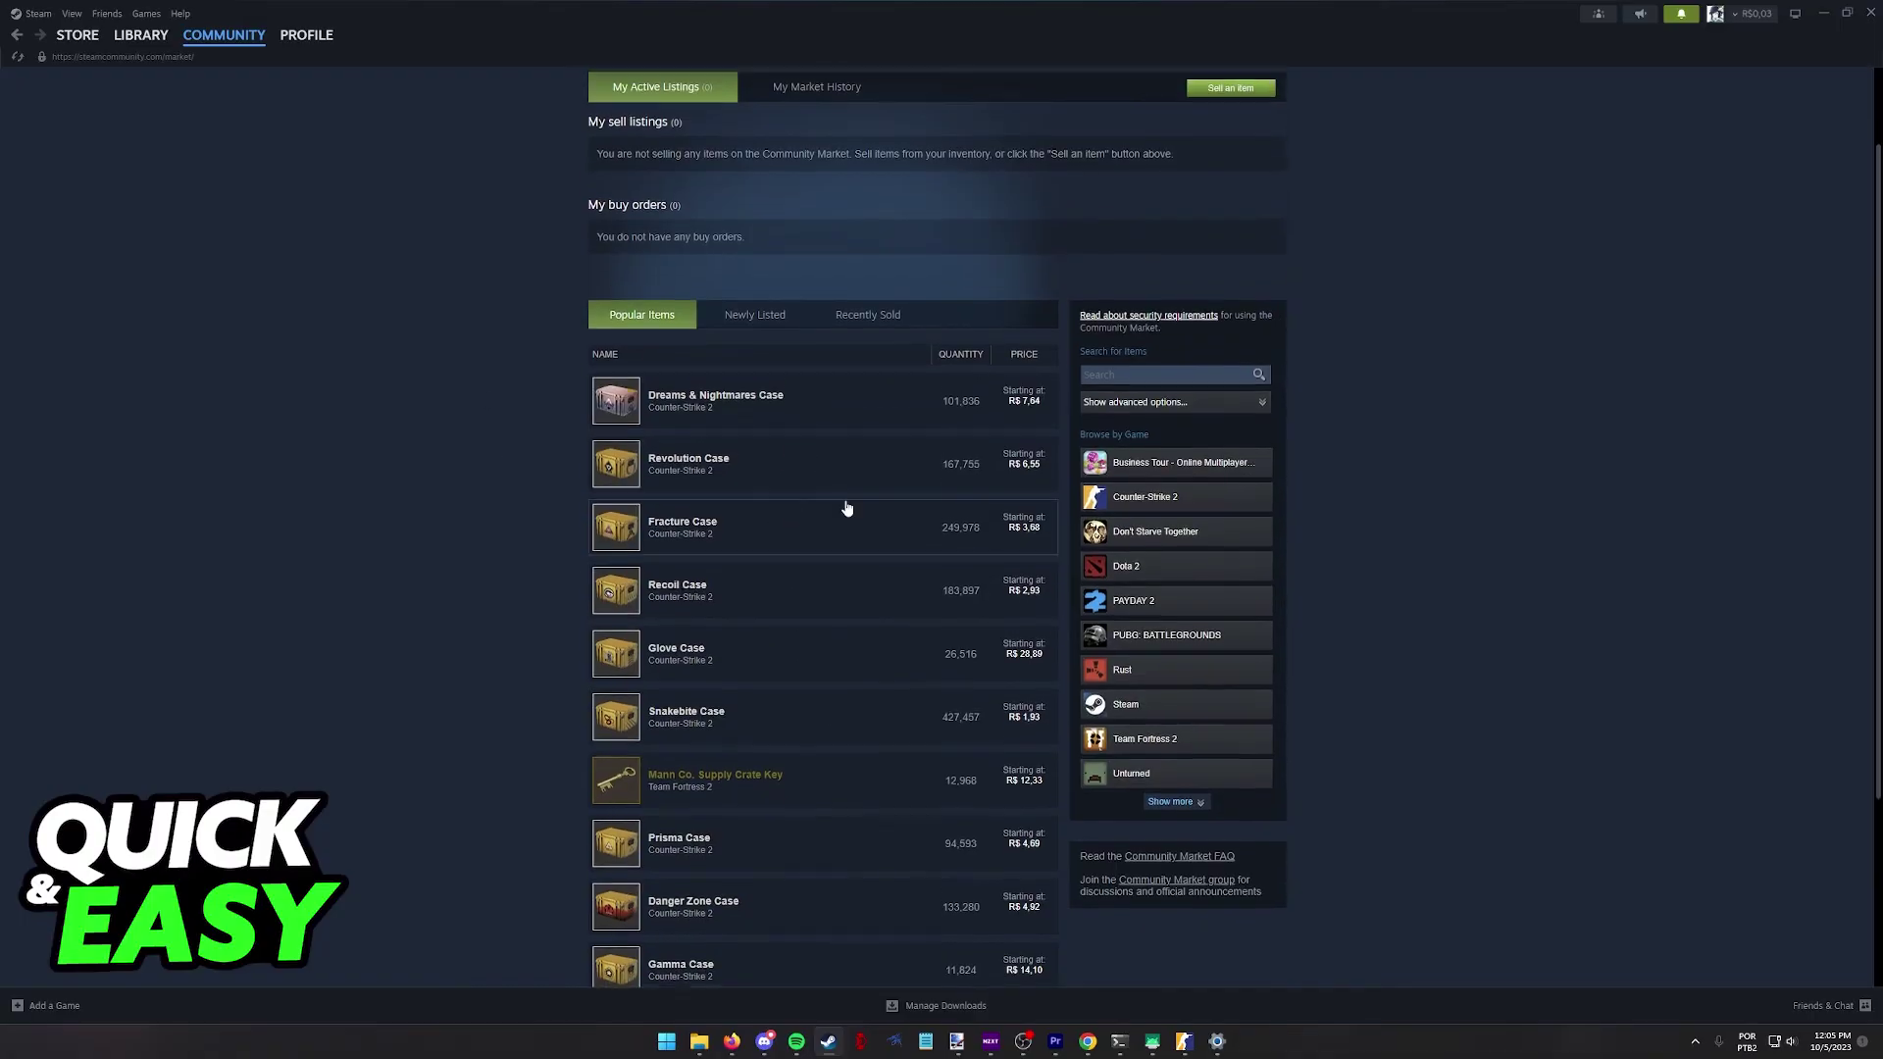
pyautogui.scroll(-2, 845, 505)
pyautogui.scroll(3, 878, 671)
pyautogui.scroll(-3, 664, 779)
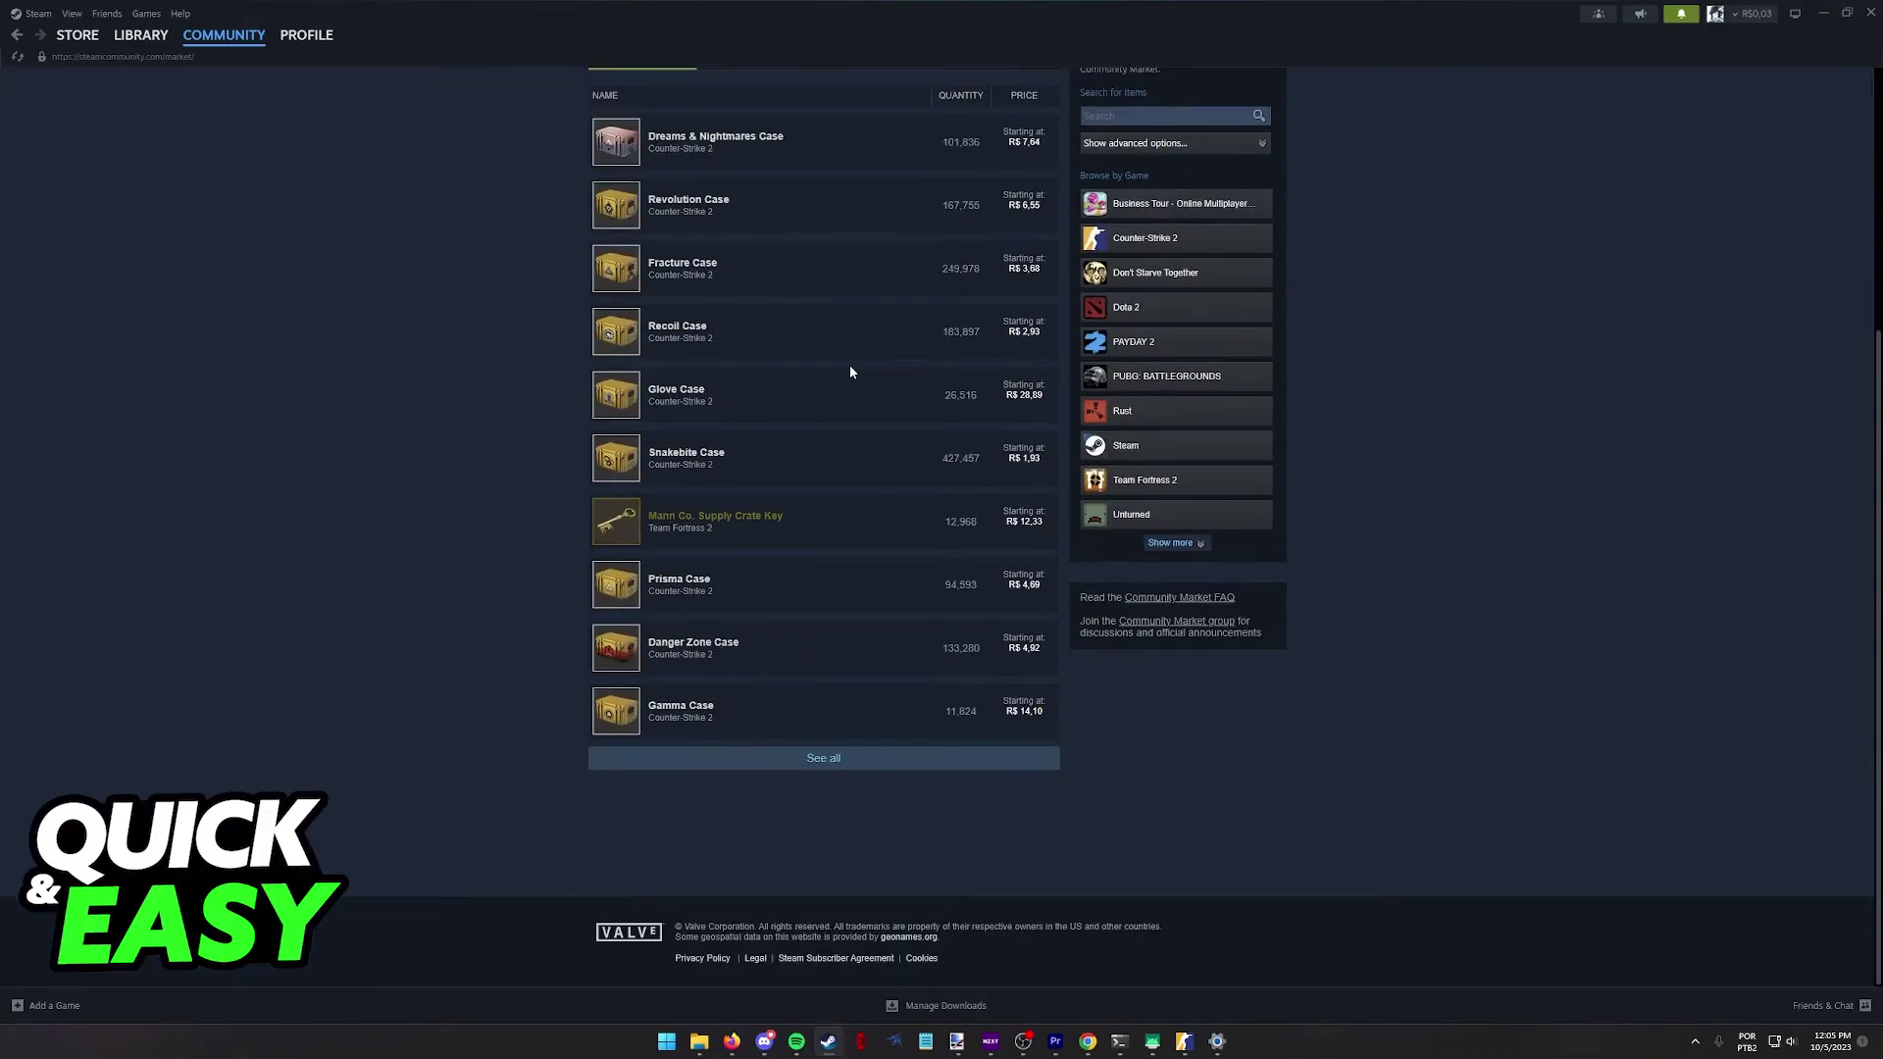
pyautogui.scroll(2, 848, 365)
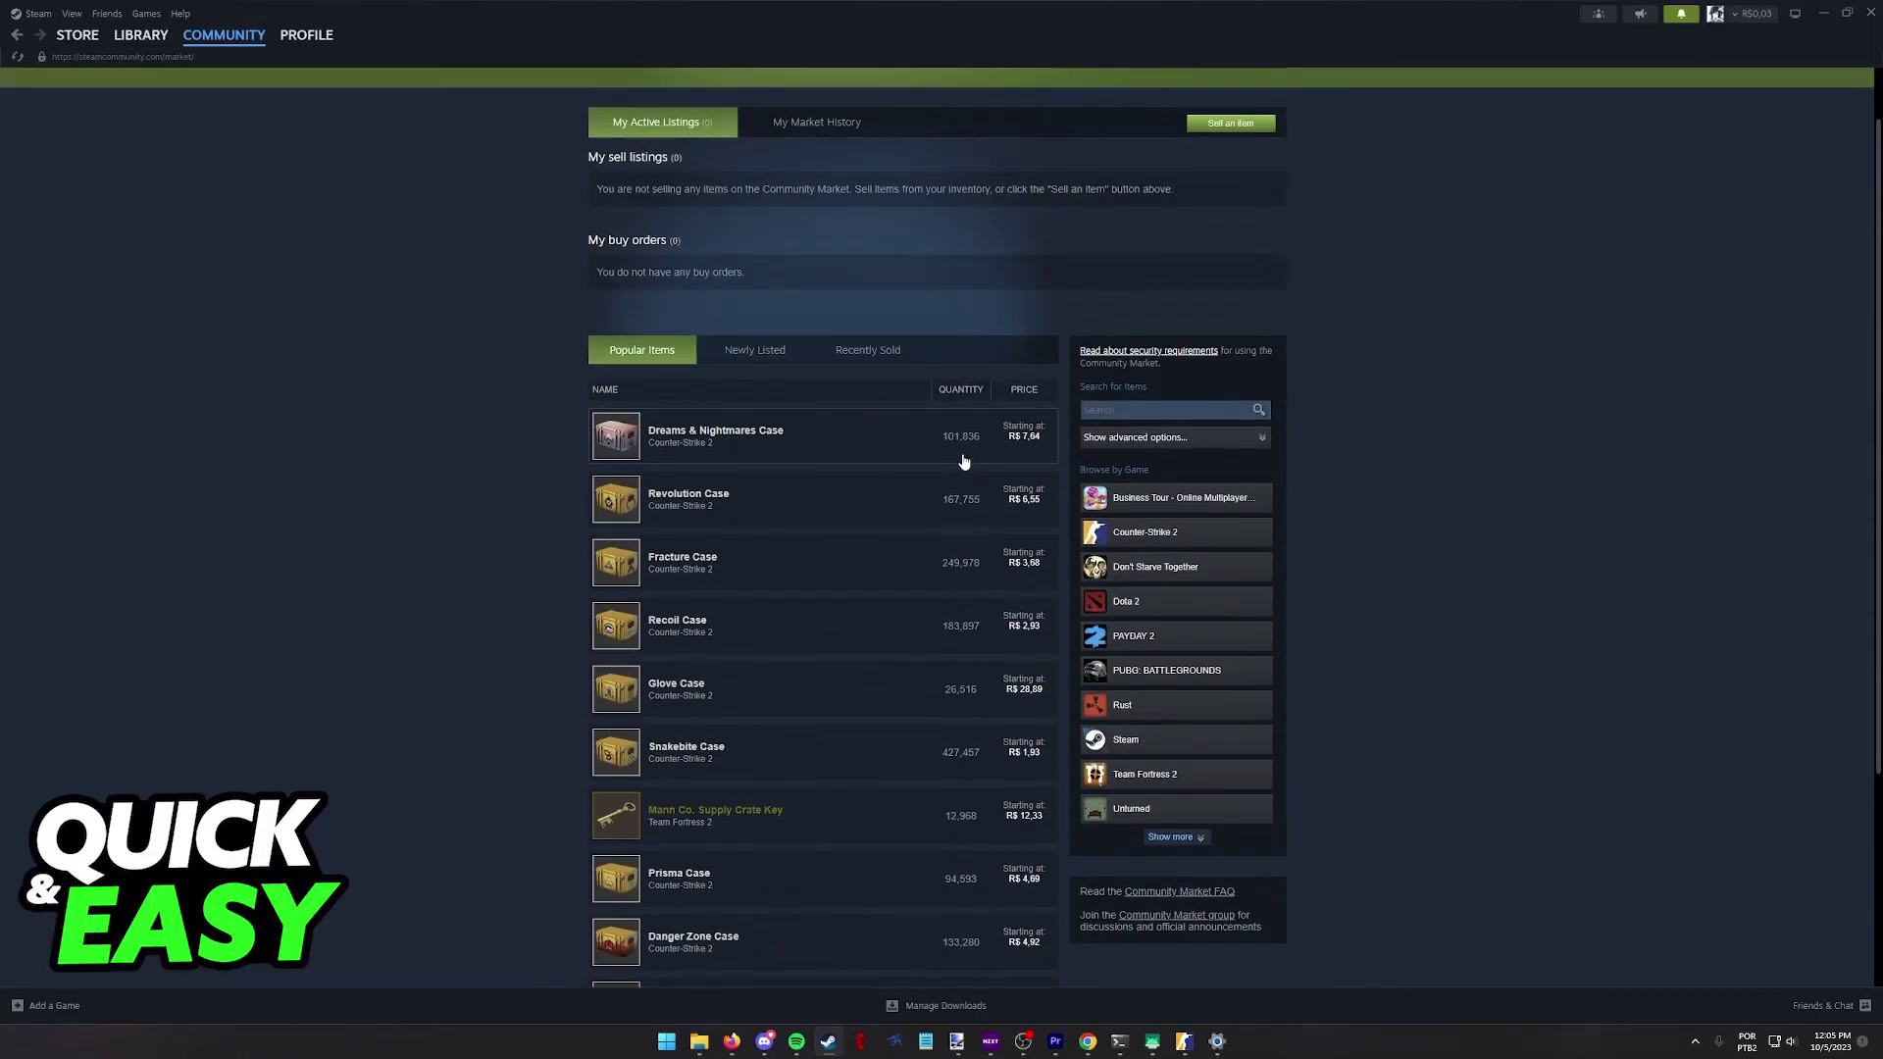
pyautogui.moveTo(1347, 519); pyautogui.dragTo(1160, 545)
# - Filter the market to Counter-Strike 2 items and page forward twice through the results
pyautogui.click(1170, 537)
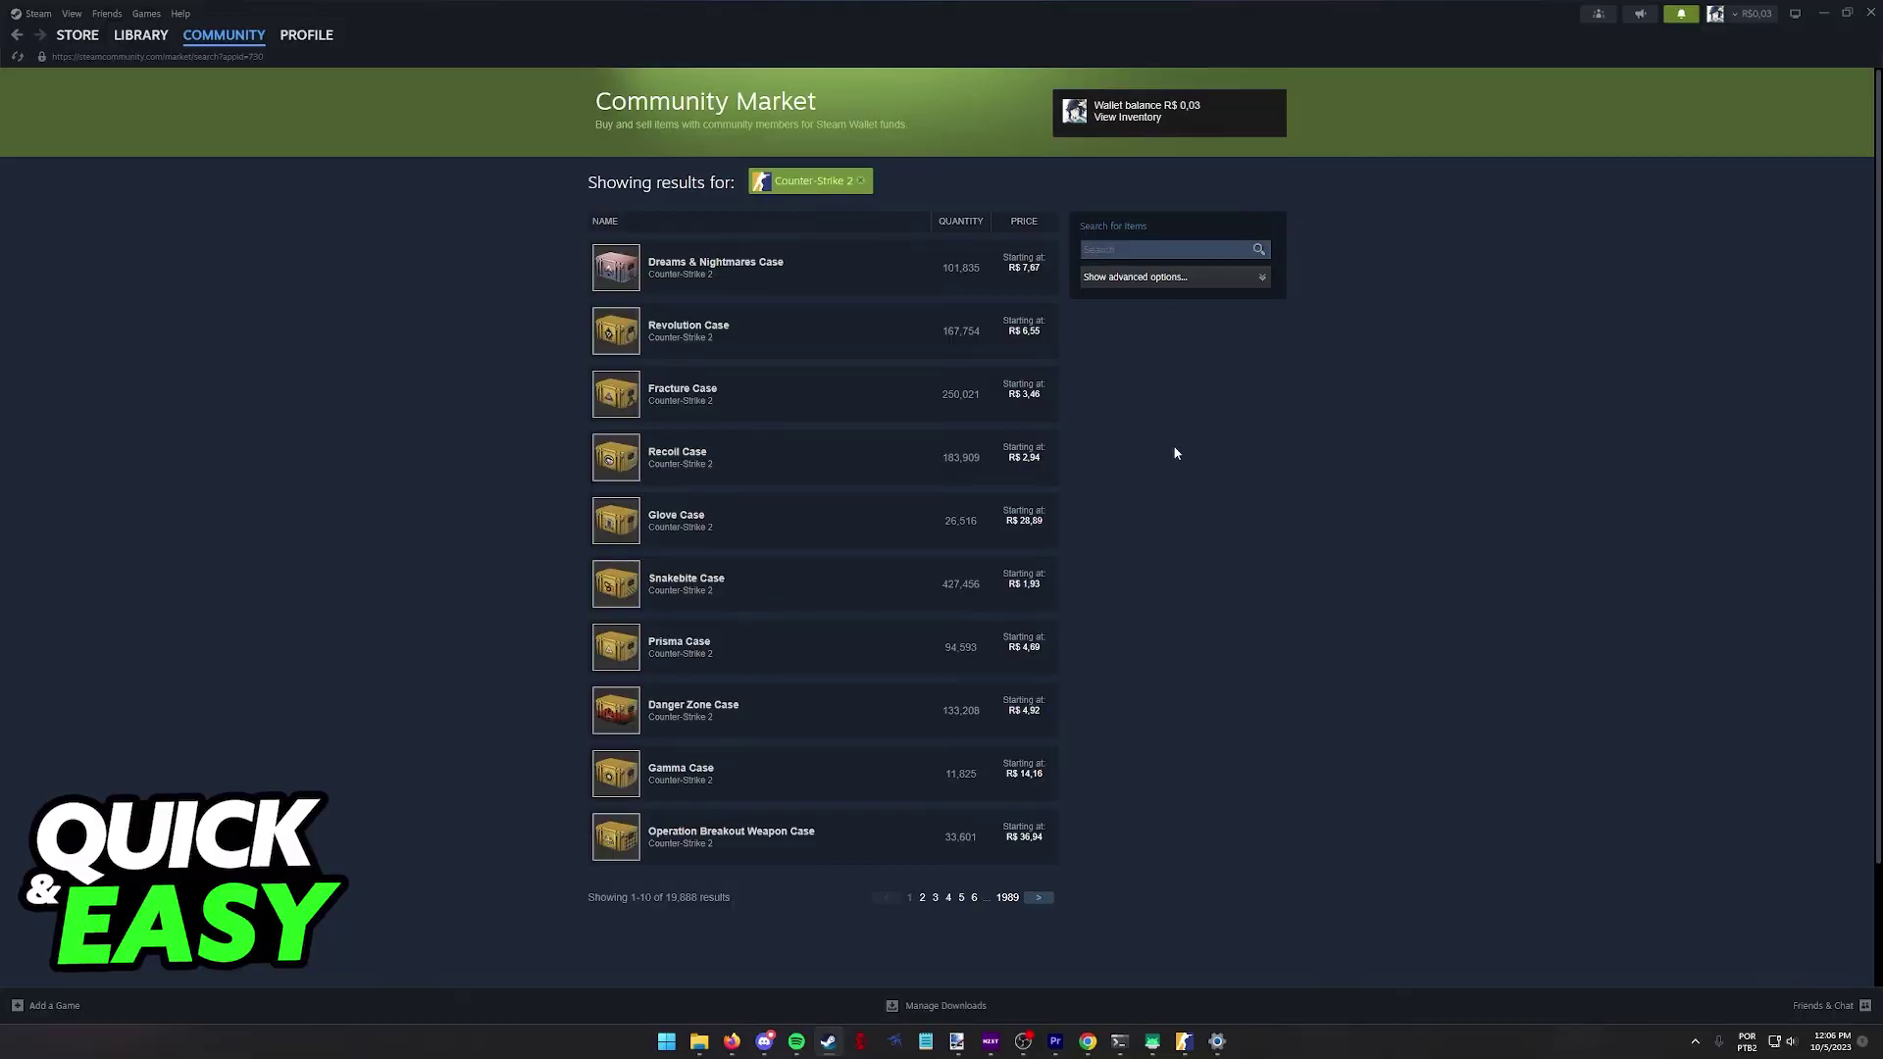
pyautogui.click(1039, 897)
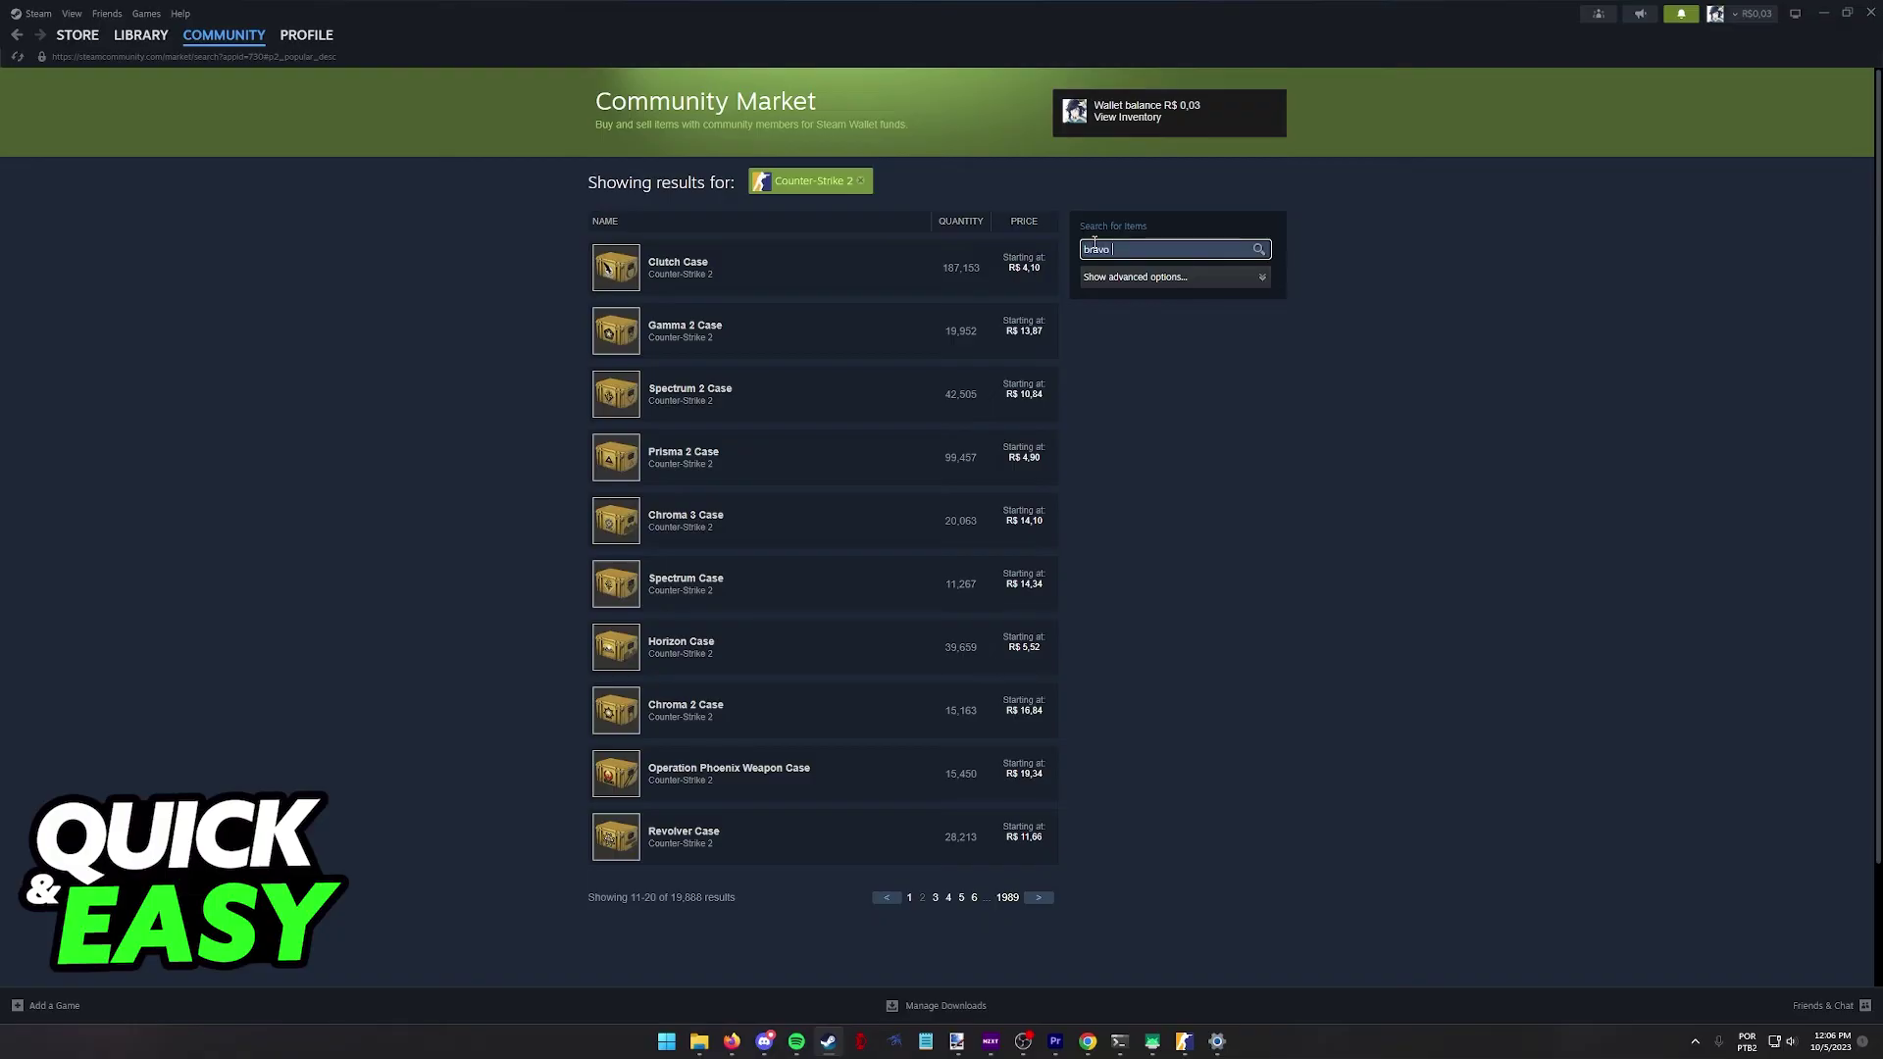
pyautogui.click(1041, 897)
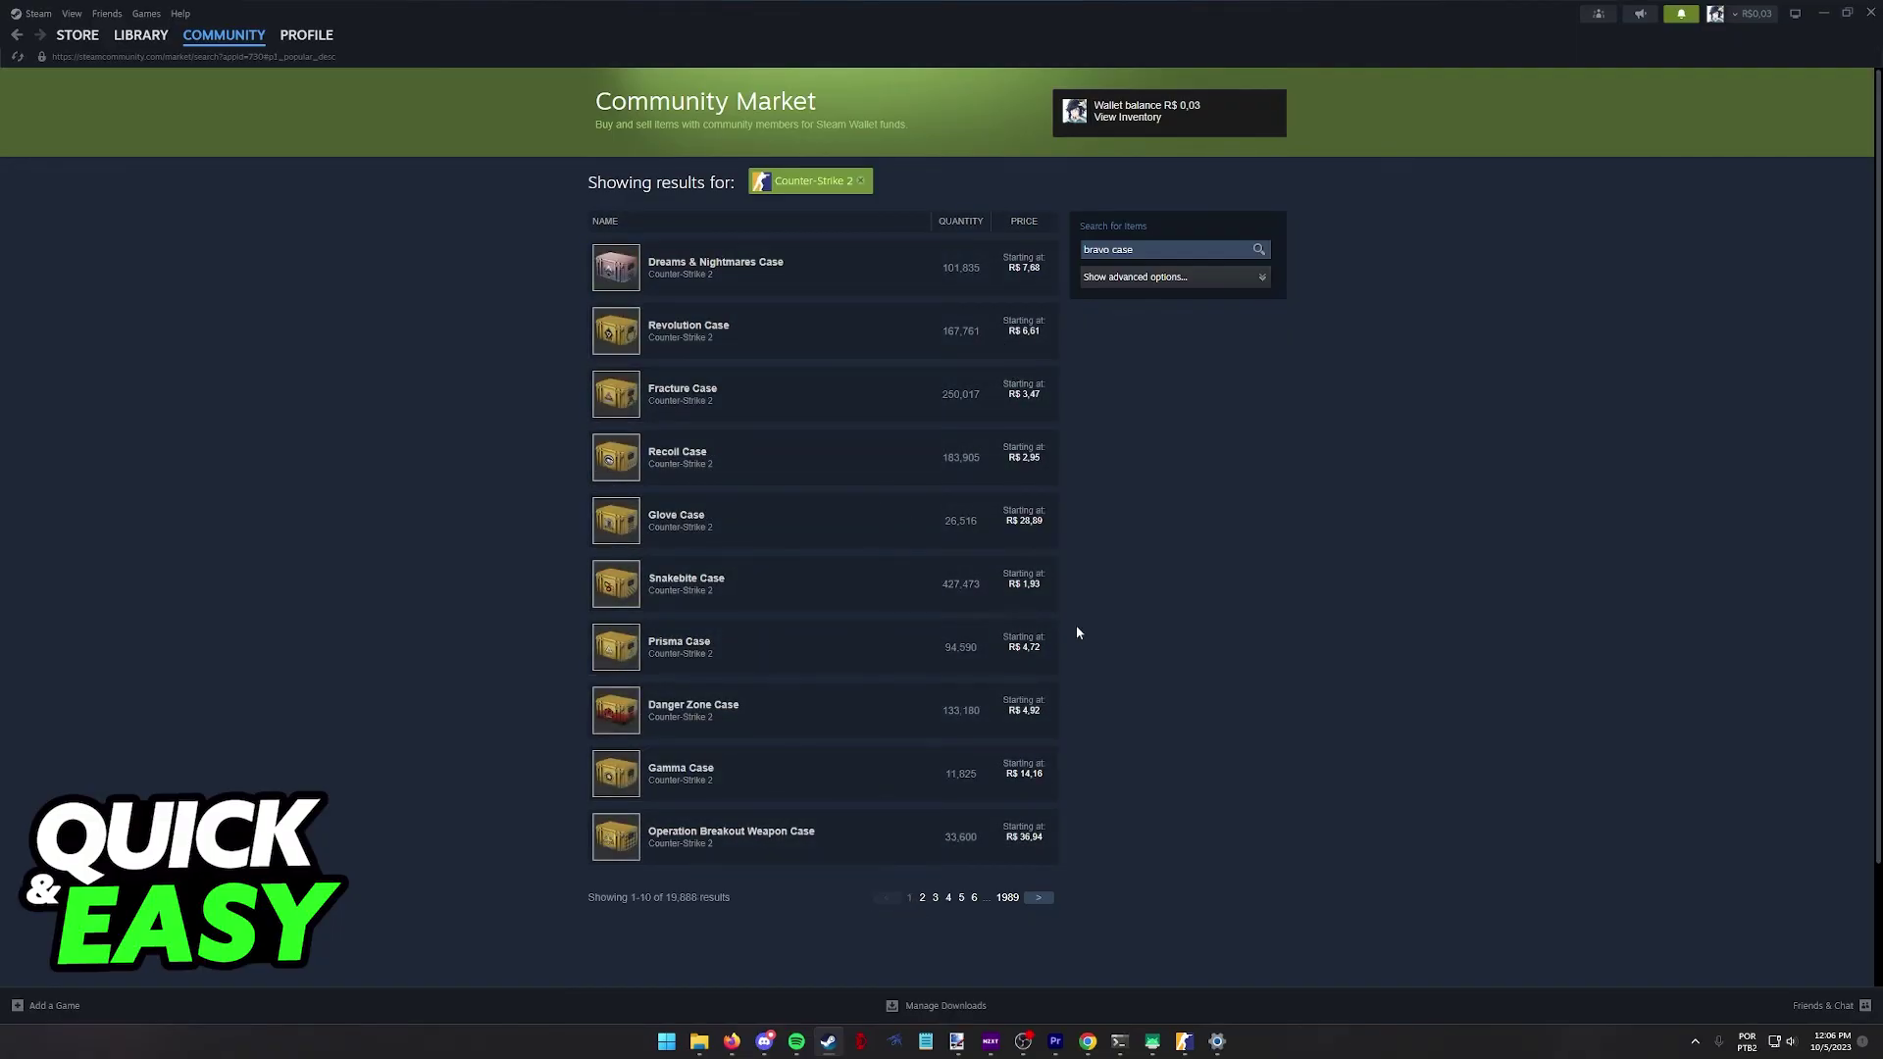
# - Peek at the Glove Case listing, then grab the P90 | Freight skin name and return to the results
pyautogui.click(999, 541)
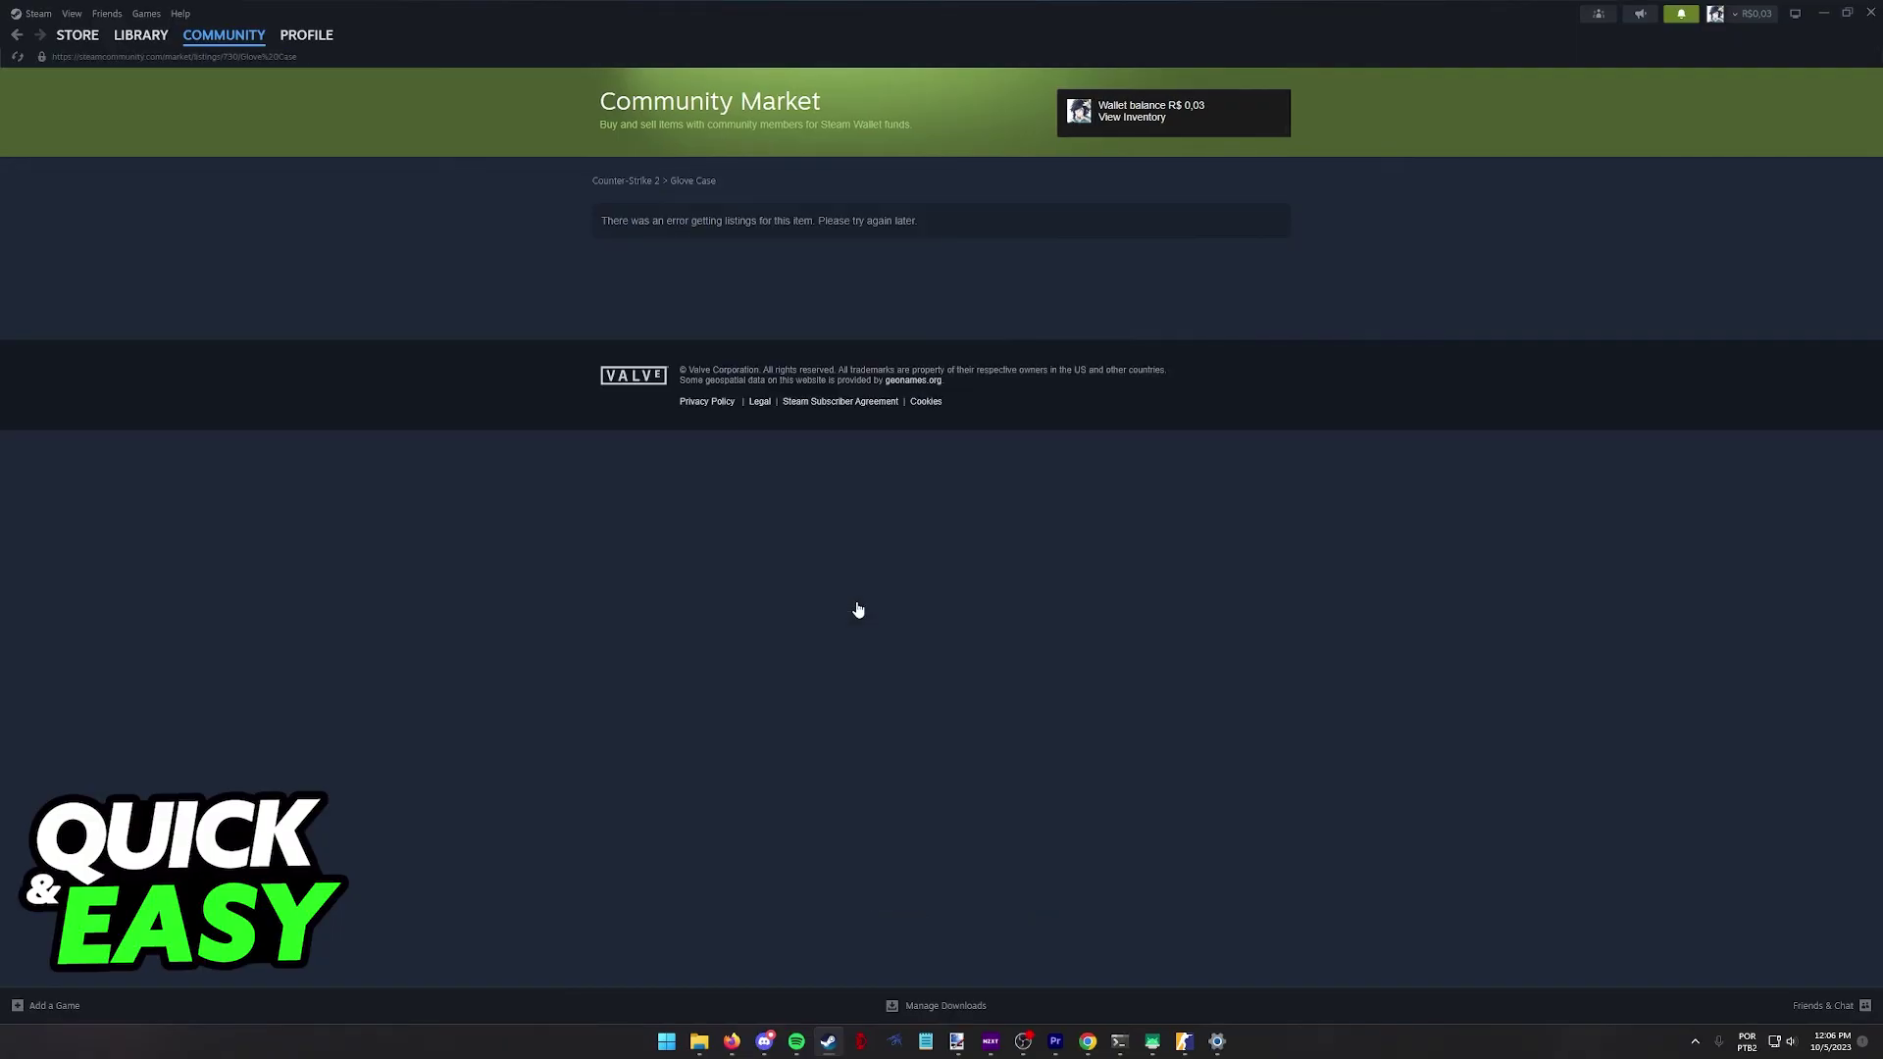
pyautogui.hotkey('alt', 'Left')
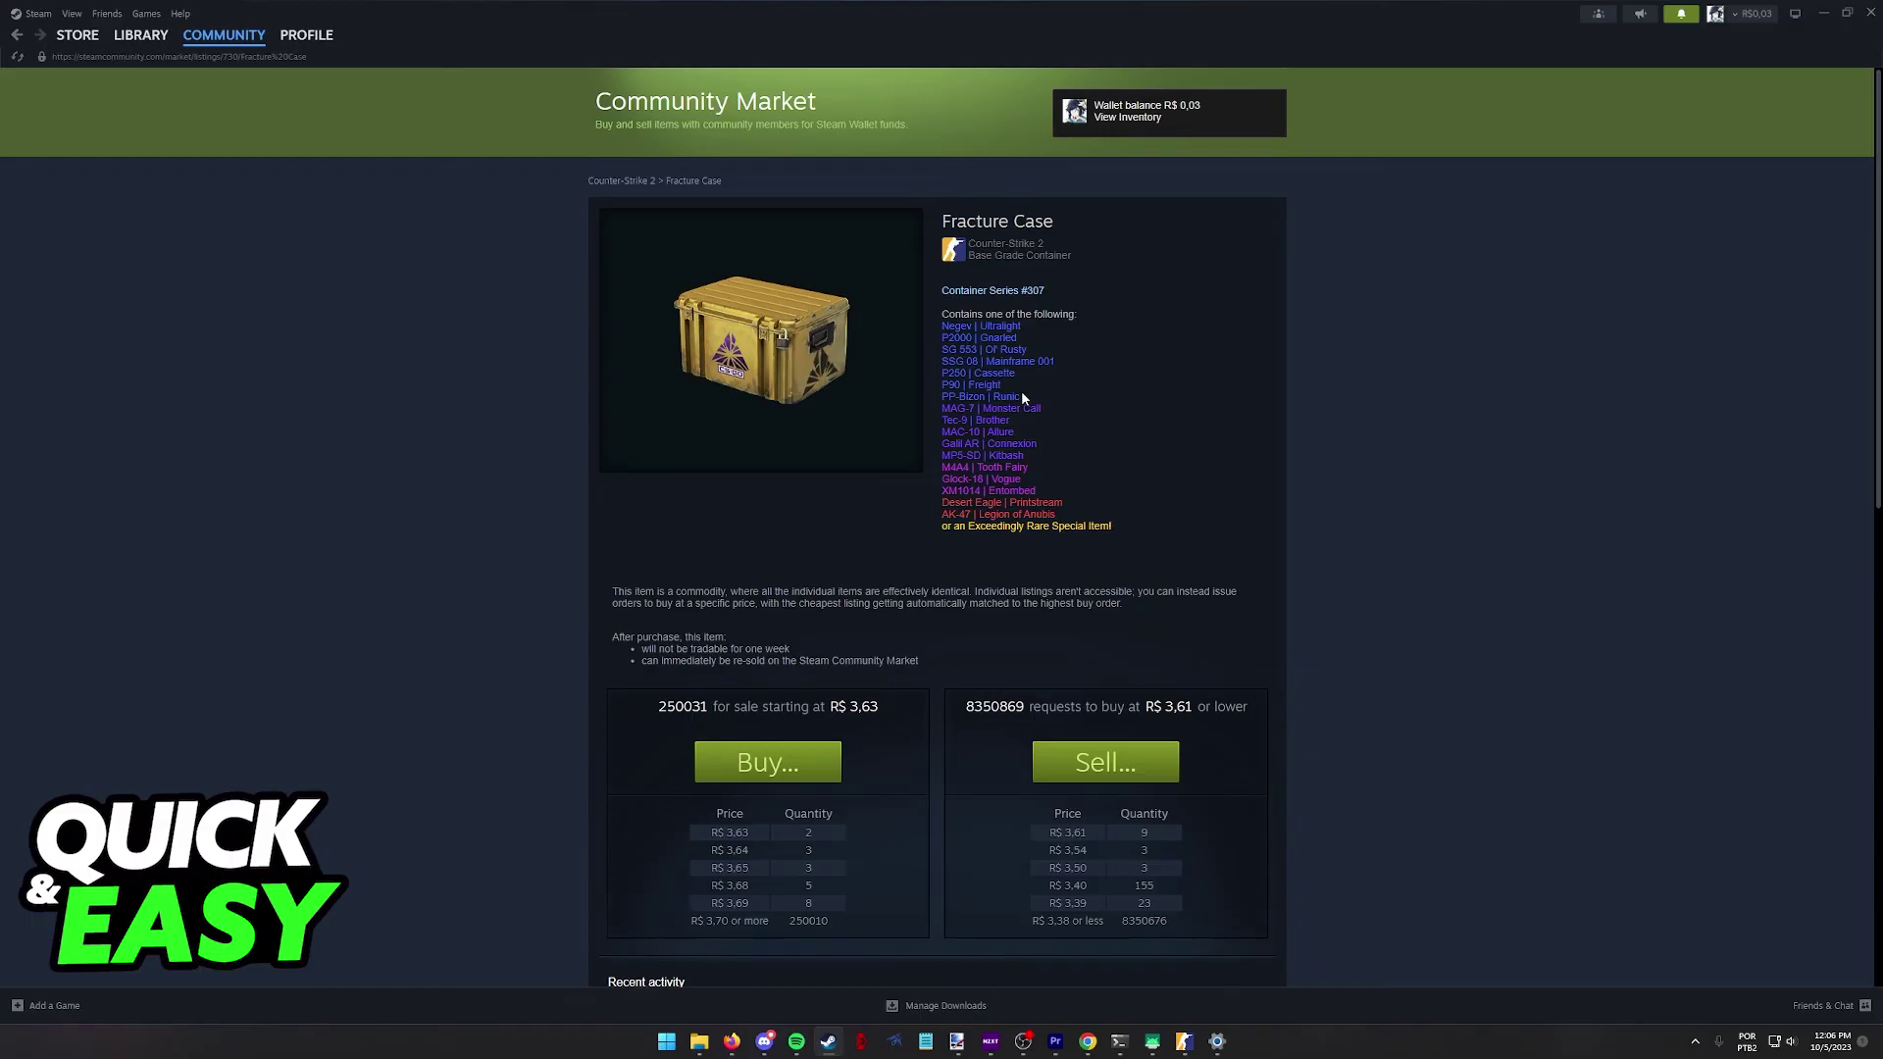
pyautogui.moveTo(1022, 385); pyautogui.dragTo(942, 384)
pyautogui.hotkey('alt', 'Left')
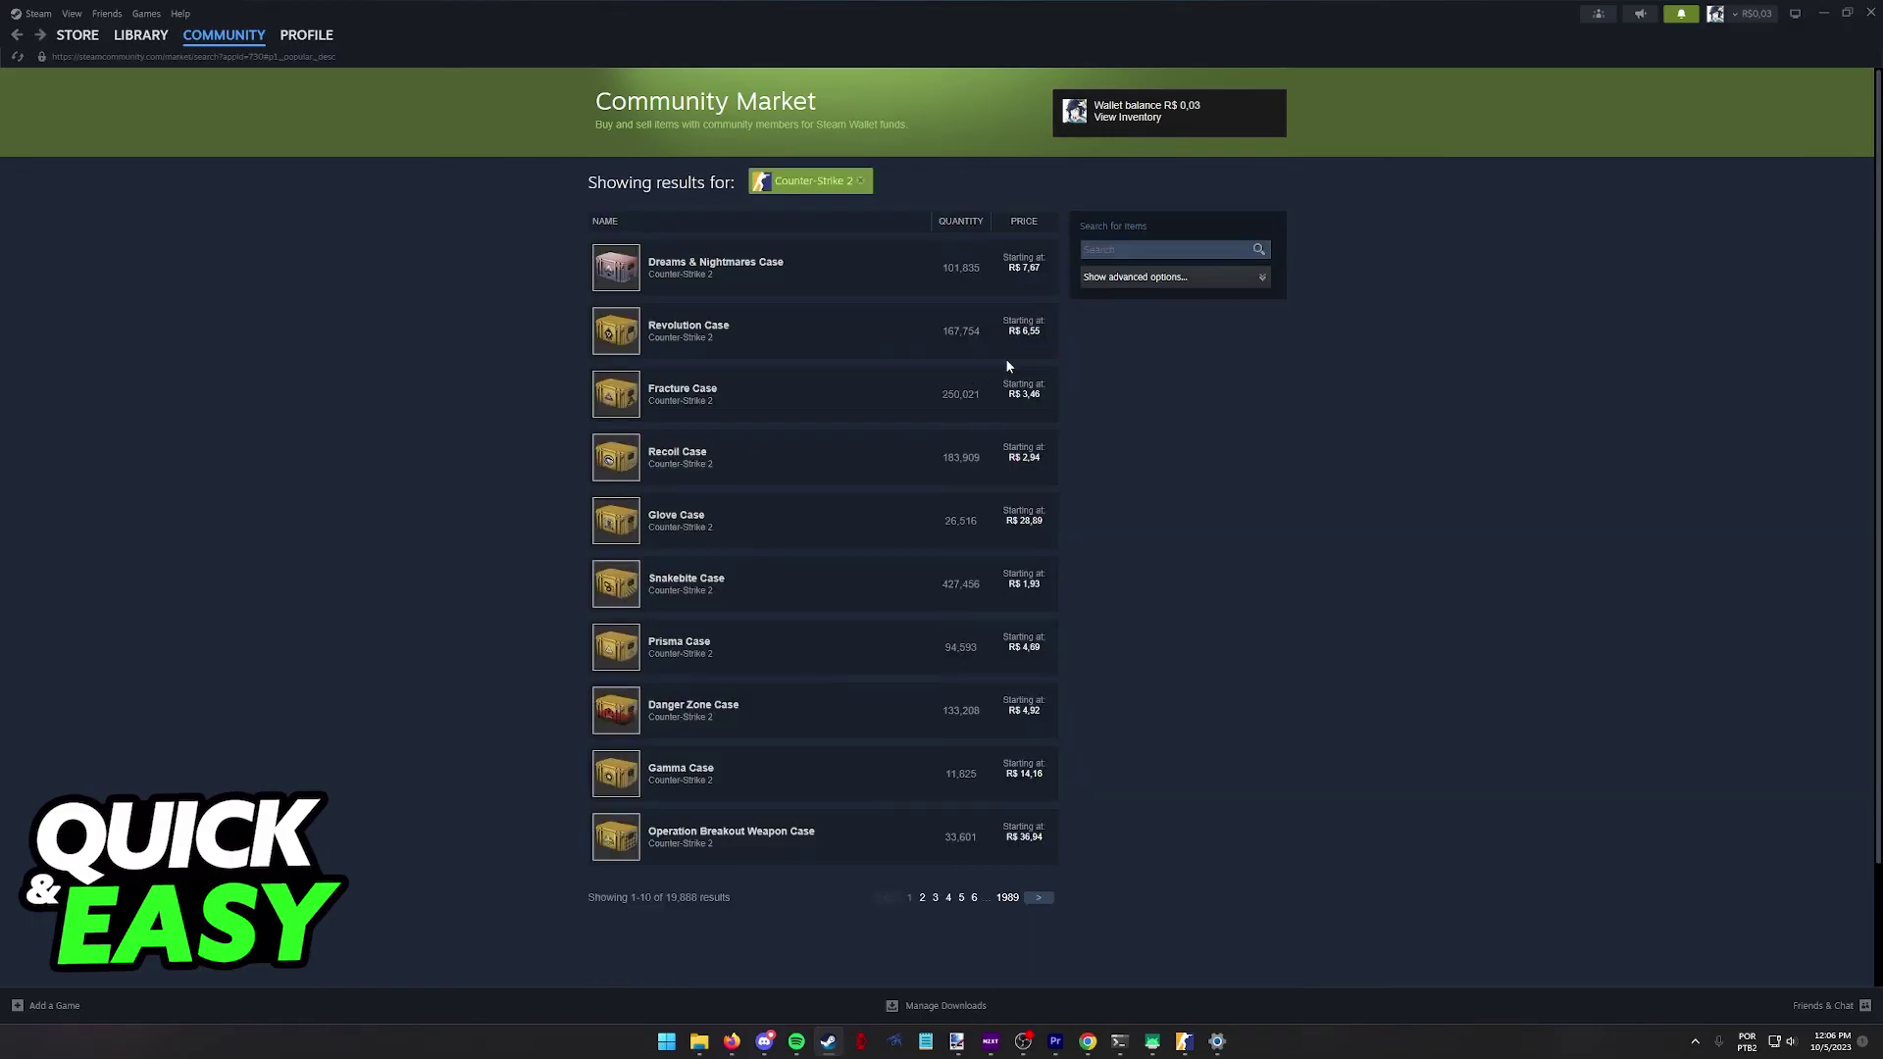
# - Search the market for P90 | Freight, back out, and load the Glove Case listing with its buy and sell prices
pyautogui.click(1126, 253)
pyautogui.write('P90 | Freight')
pyautogui.press('Return')
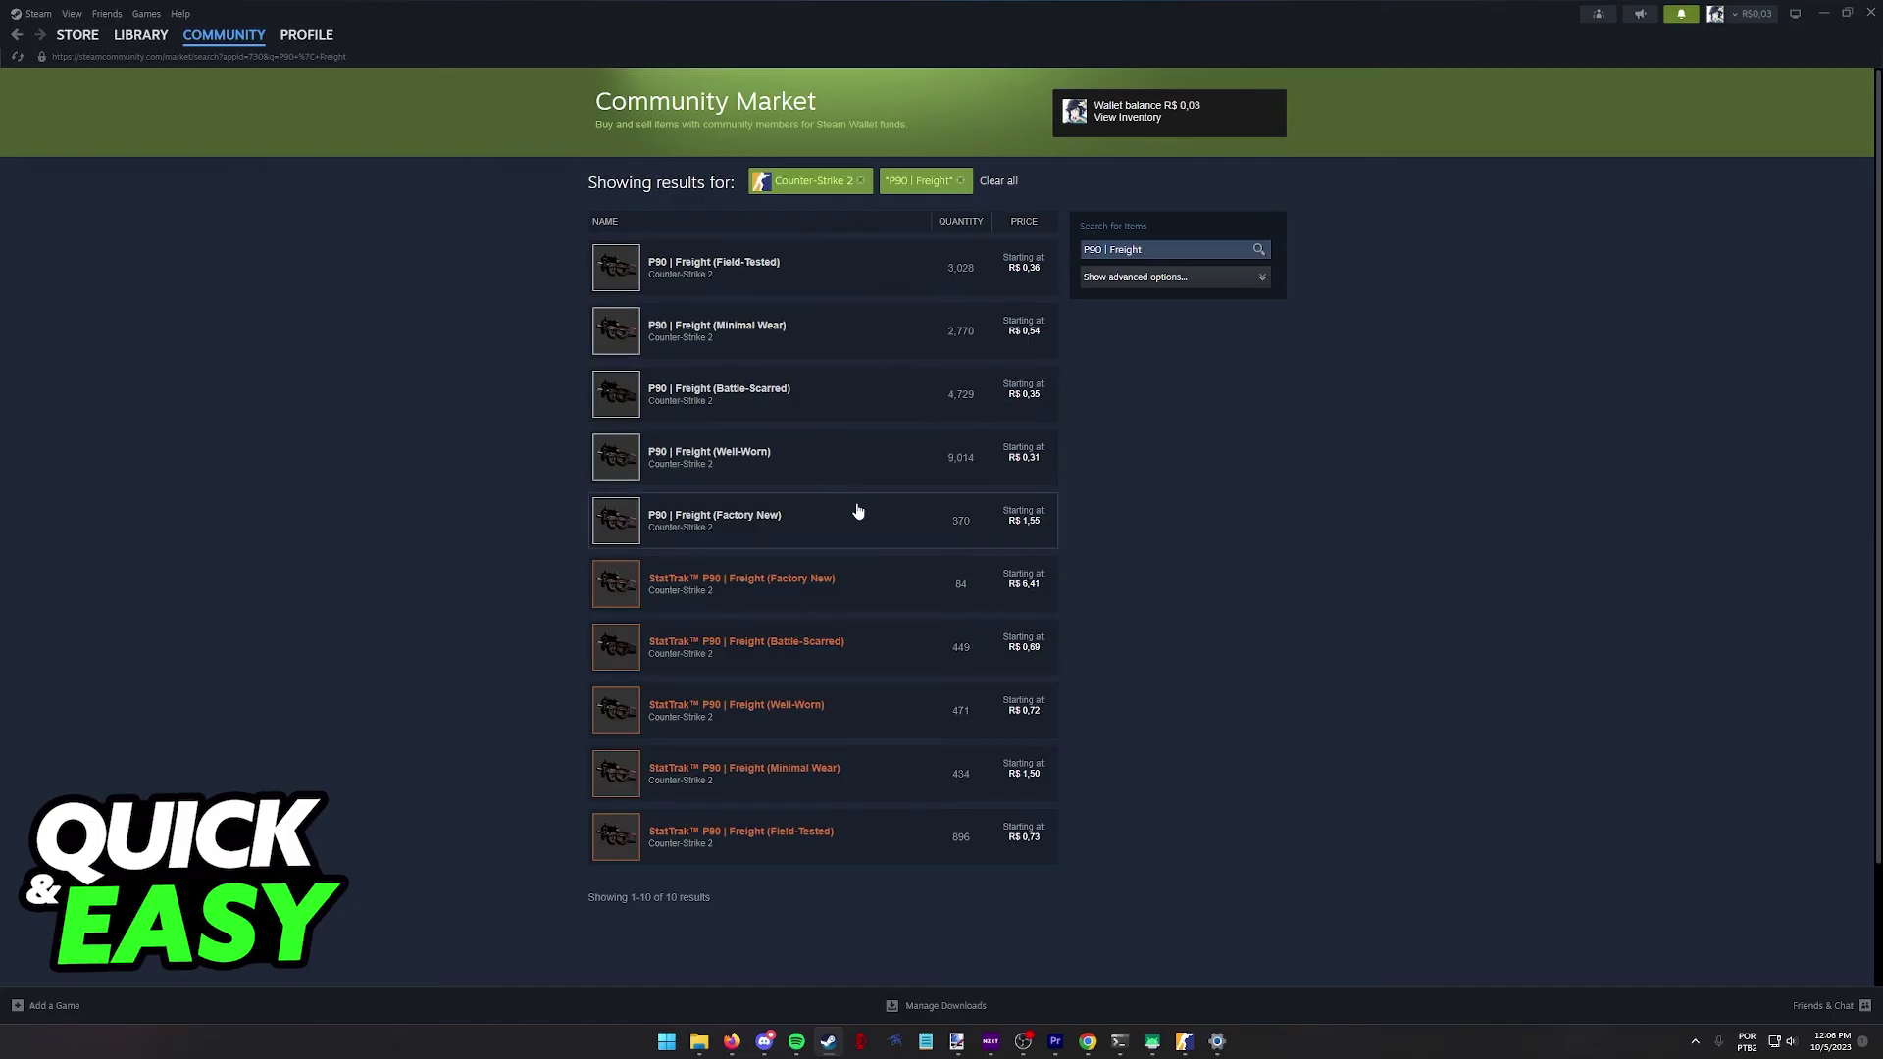
pyautogui.hotkey('alt', 'Left')
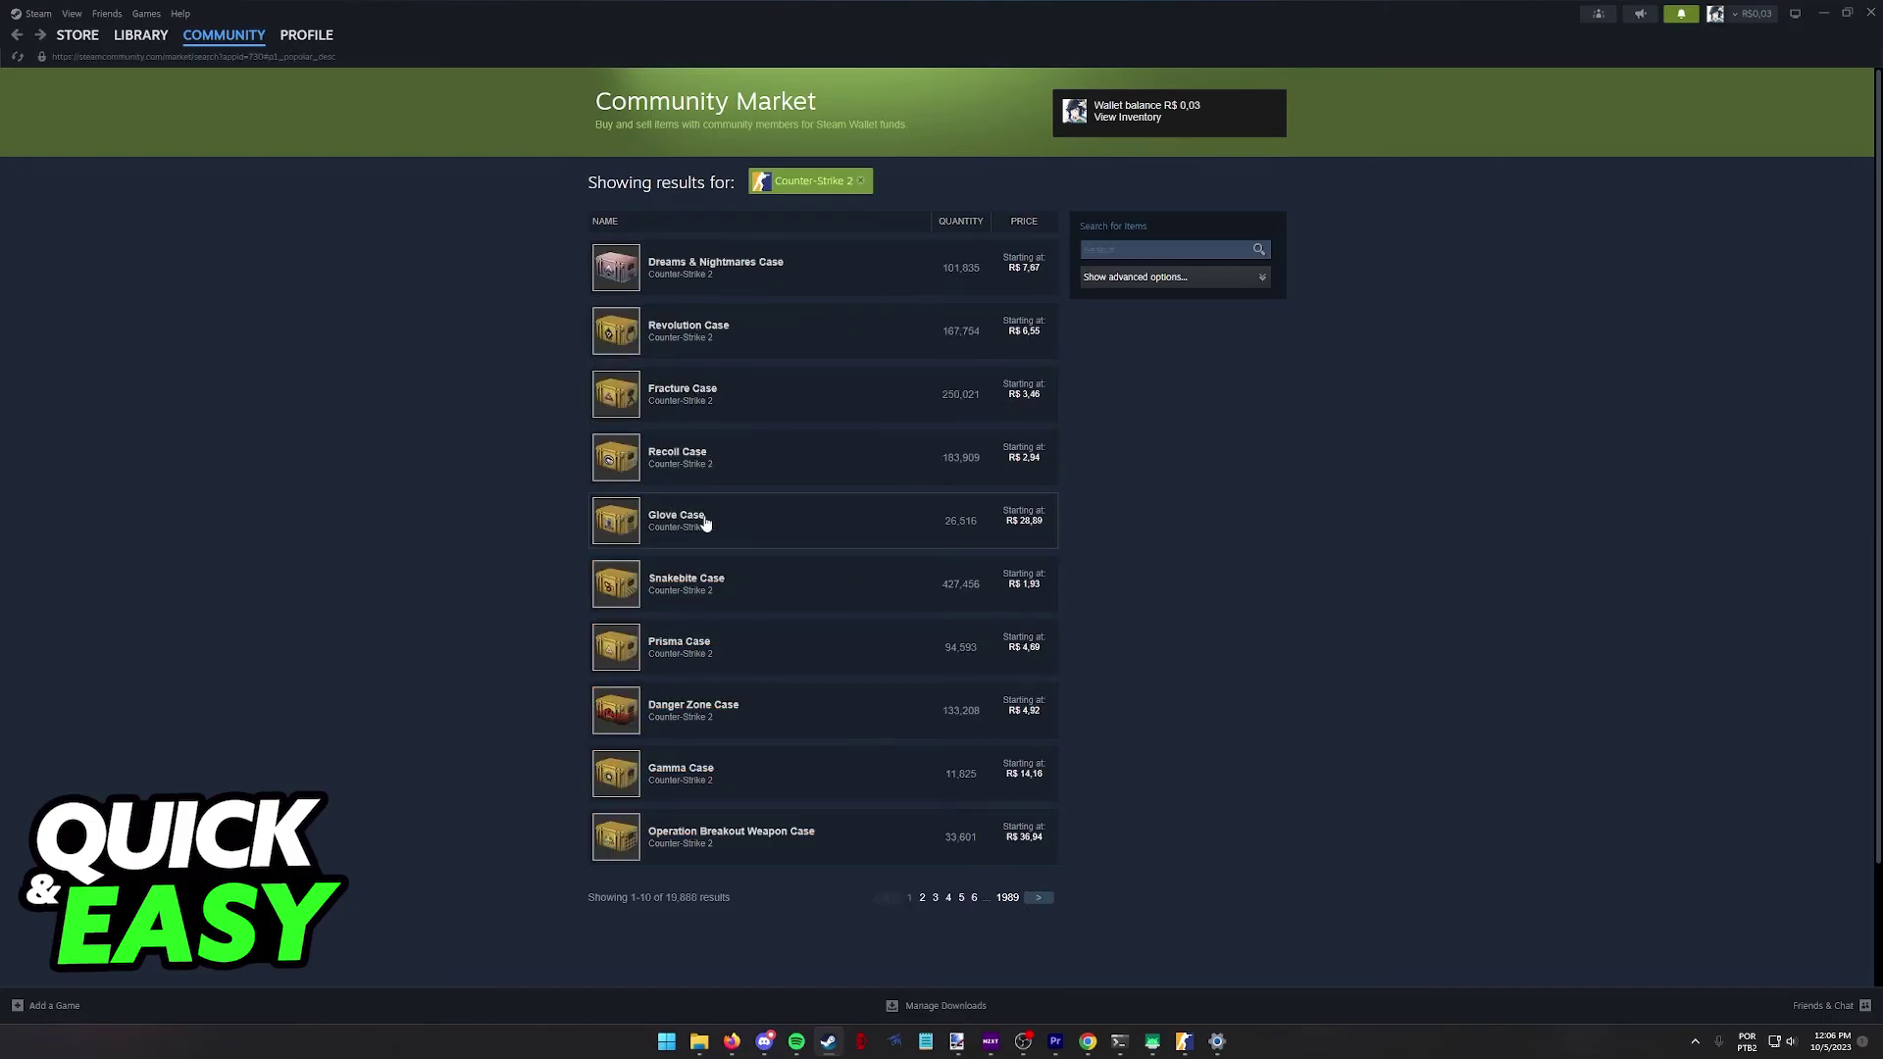
pyautogui.click(706, 522)
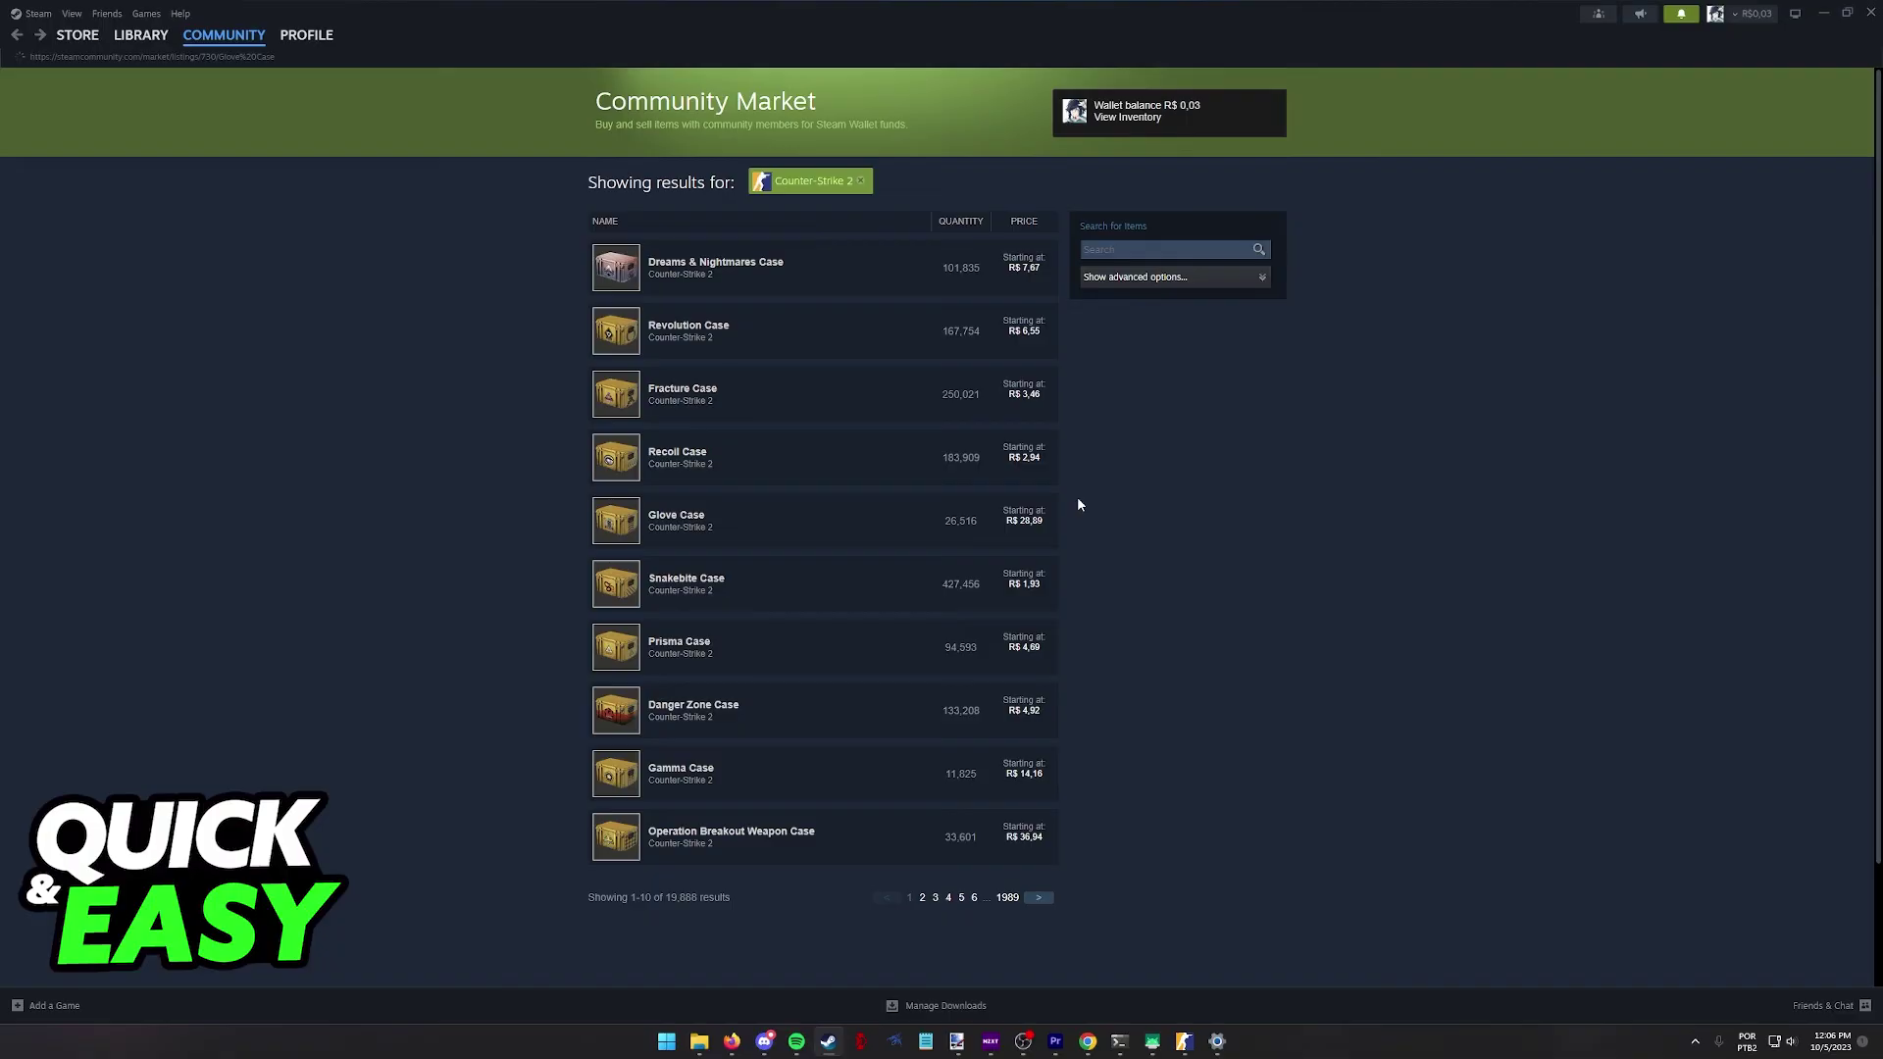
# - Review the Glove Case contents, sale prices and buy request price, then go back to the CS2 case results
pyautogui.moveTo(1067, 517); pyautogui.dragTo(949, 331)
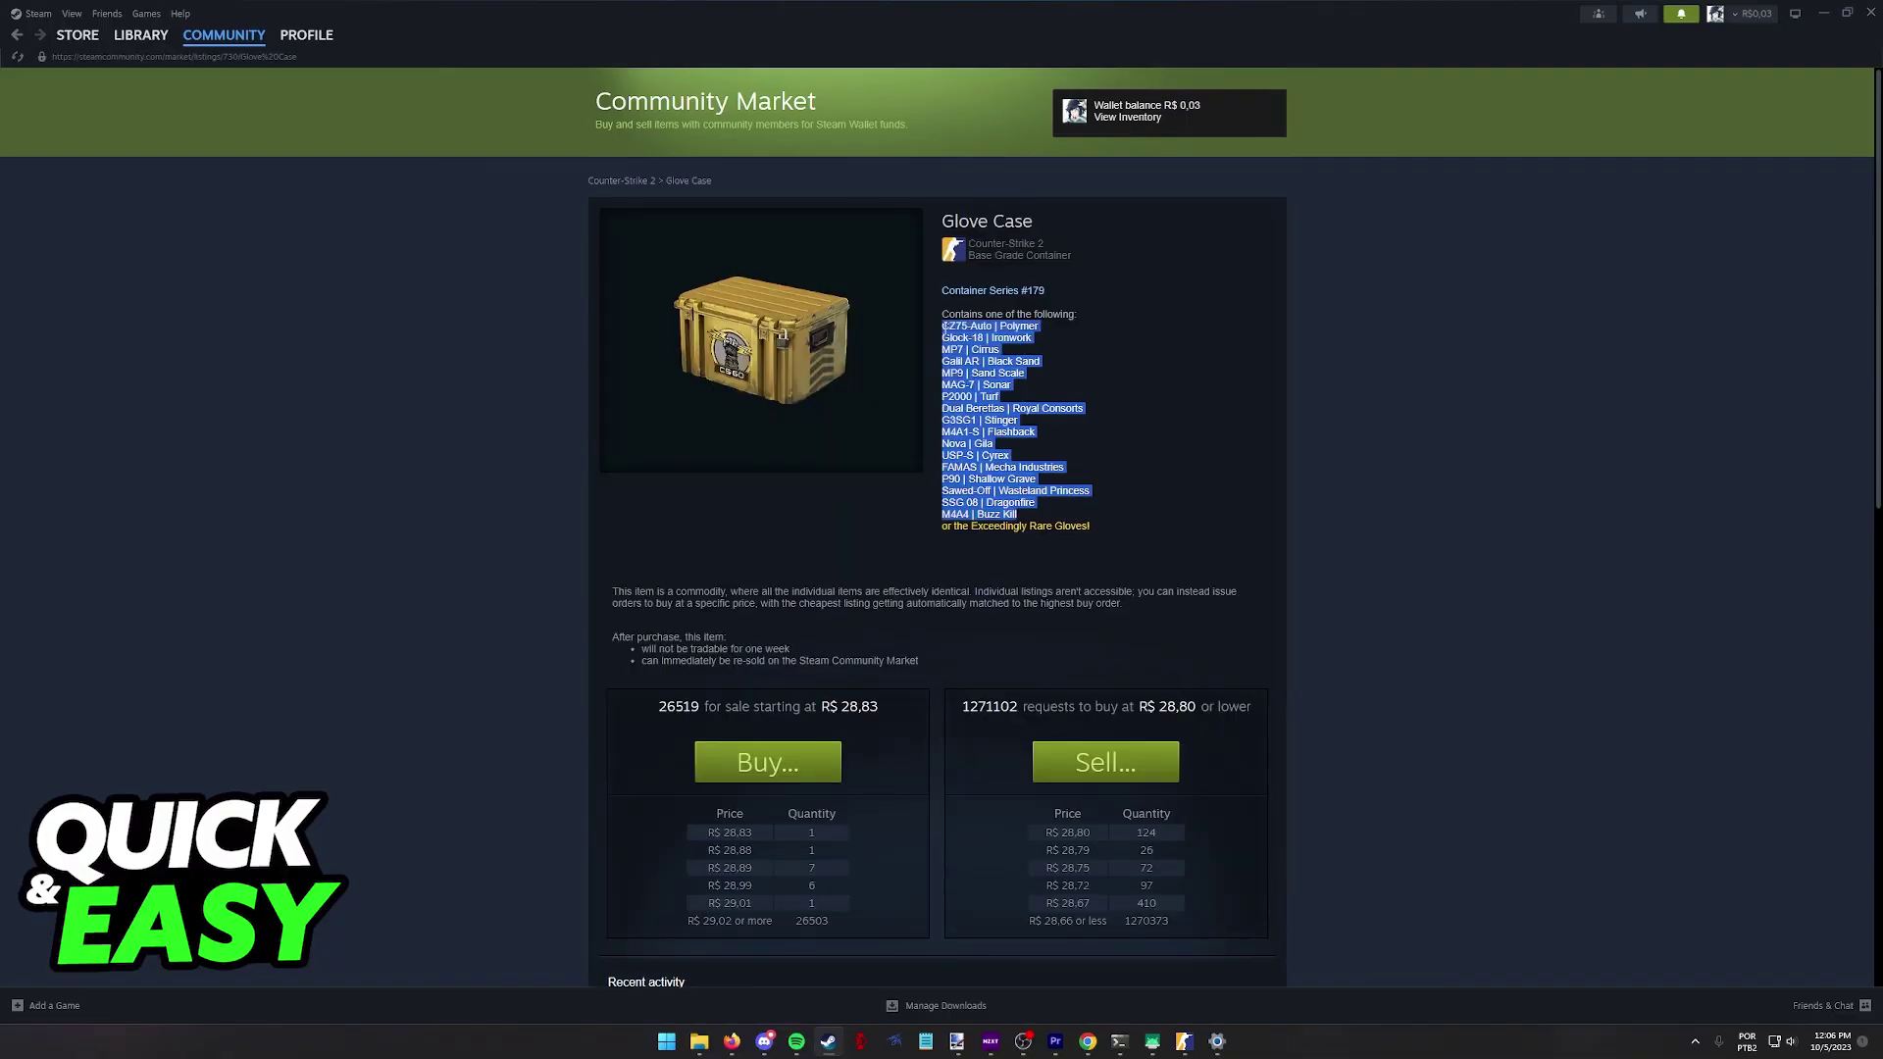
pyautogui.click(948, 331)
pyautogui.scroll(-2, 883, 485)
pyautogui.scroll(-1, 867, 543)
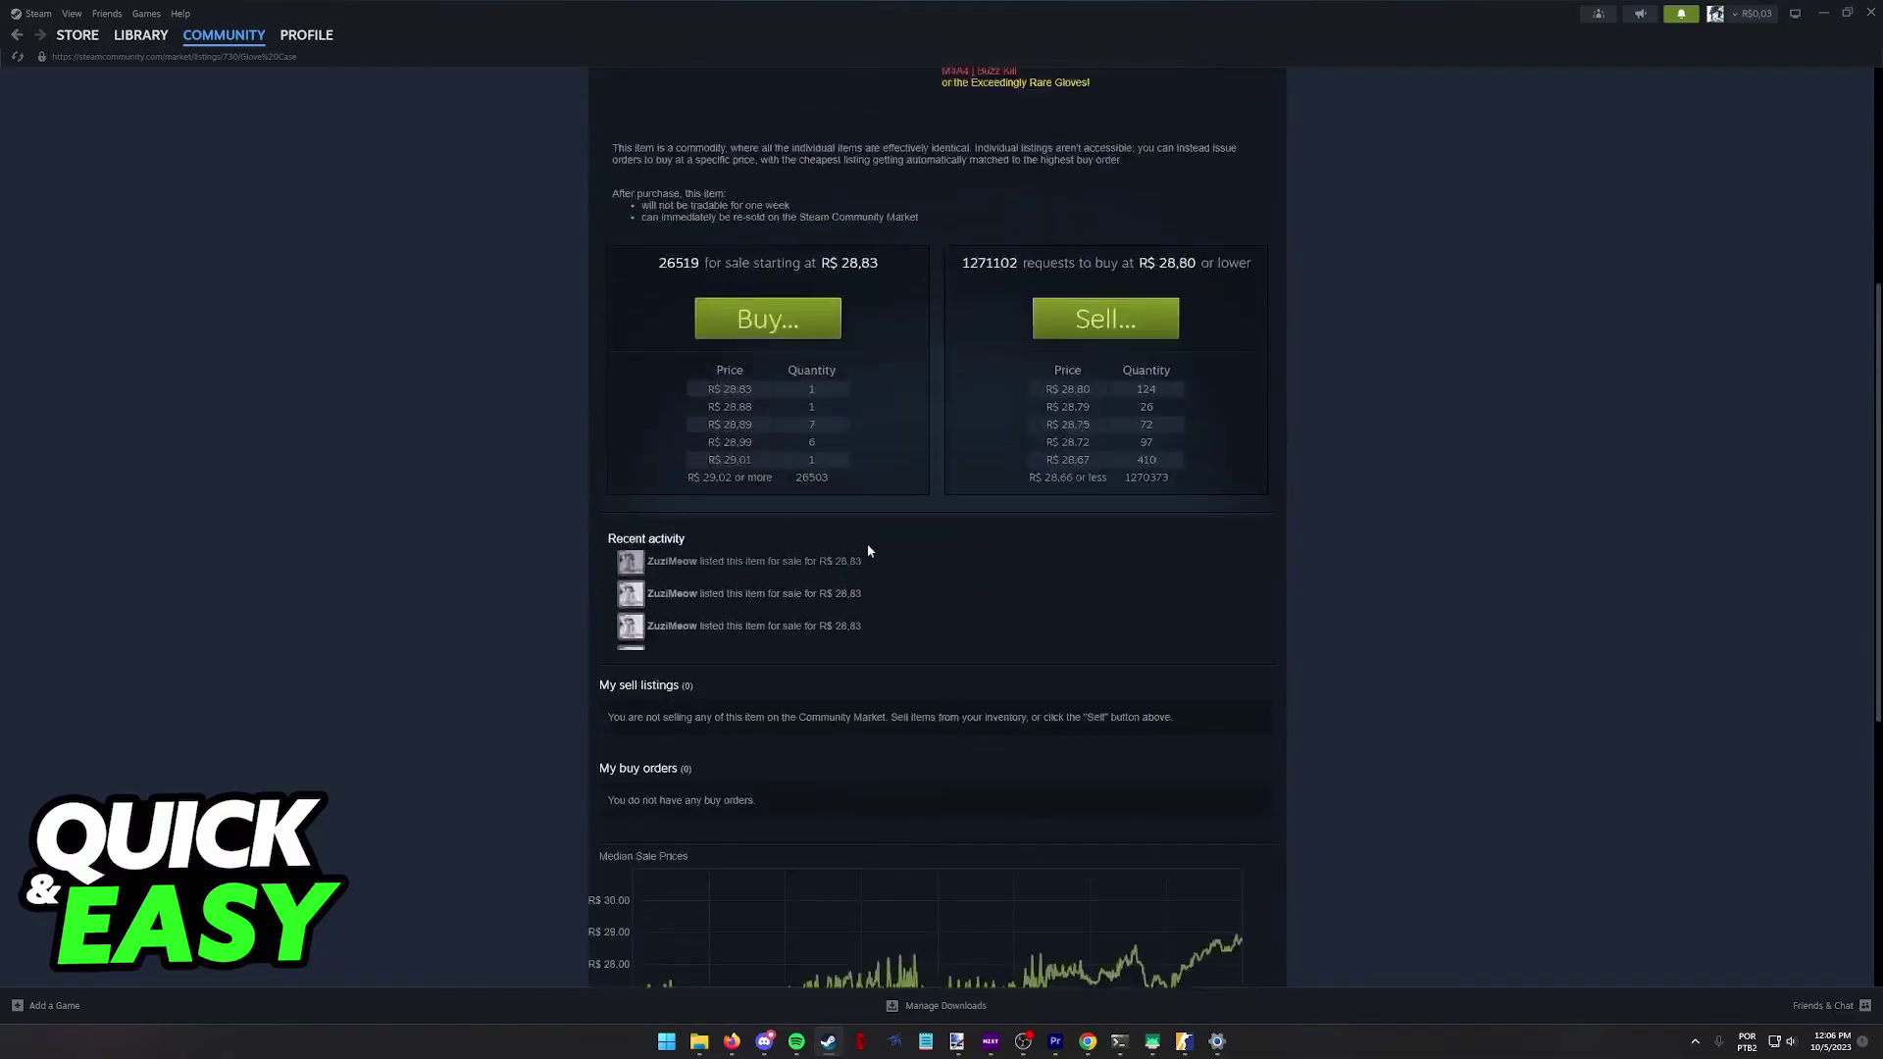
pyautogui.scroll(2, 896, 539)
pyautogui.scroll(1, 843, 624)
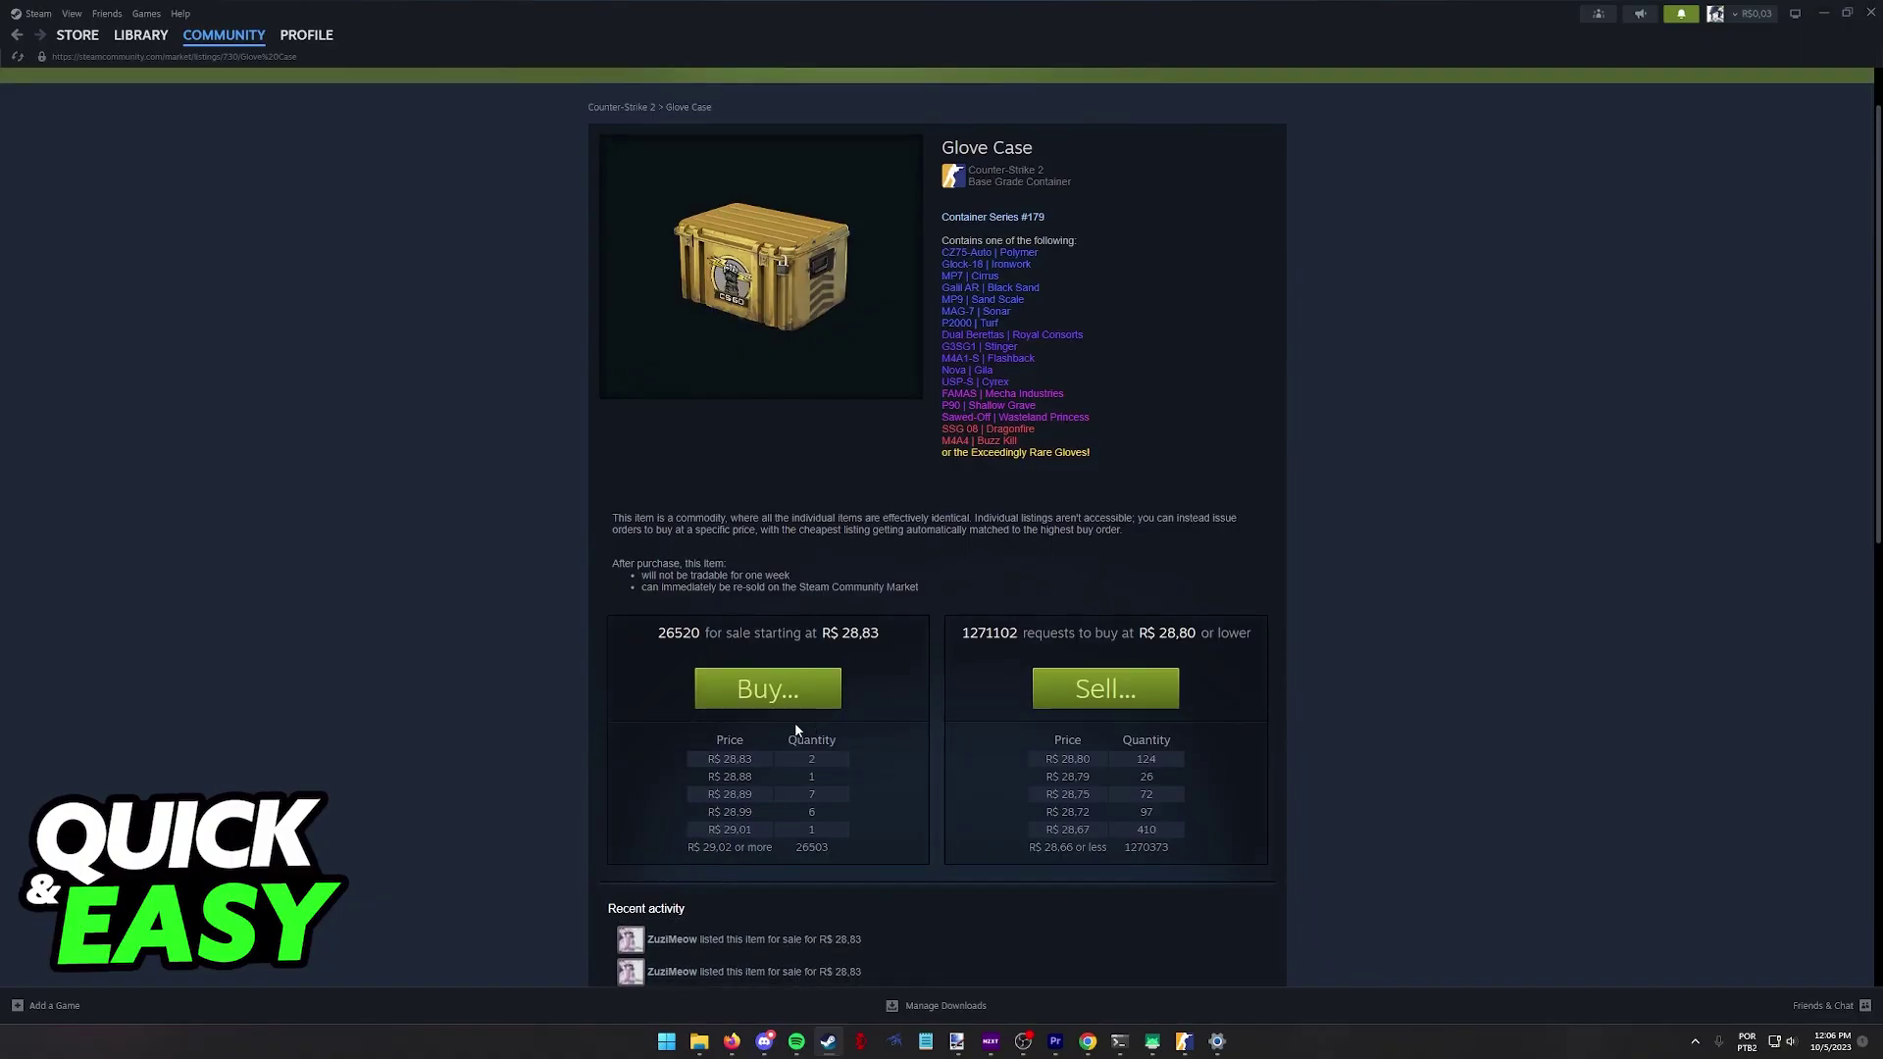
pyautogui.click(816, 760)
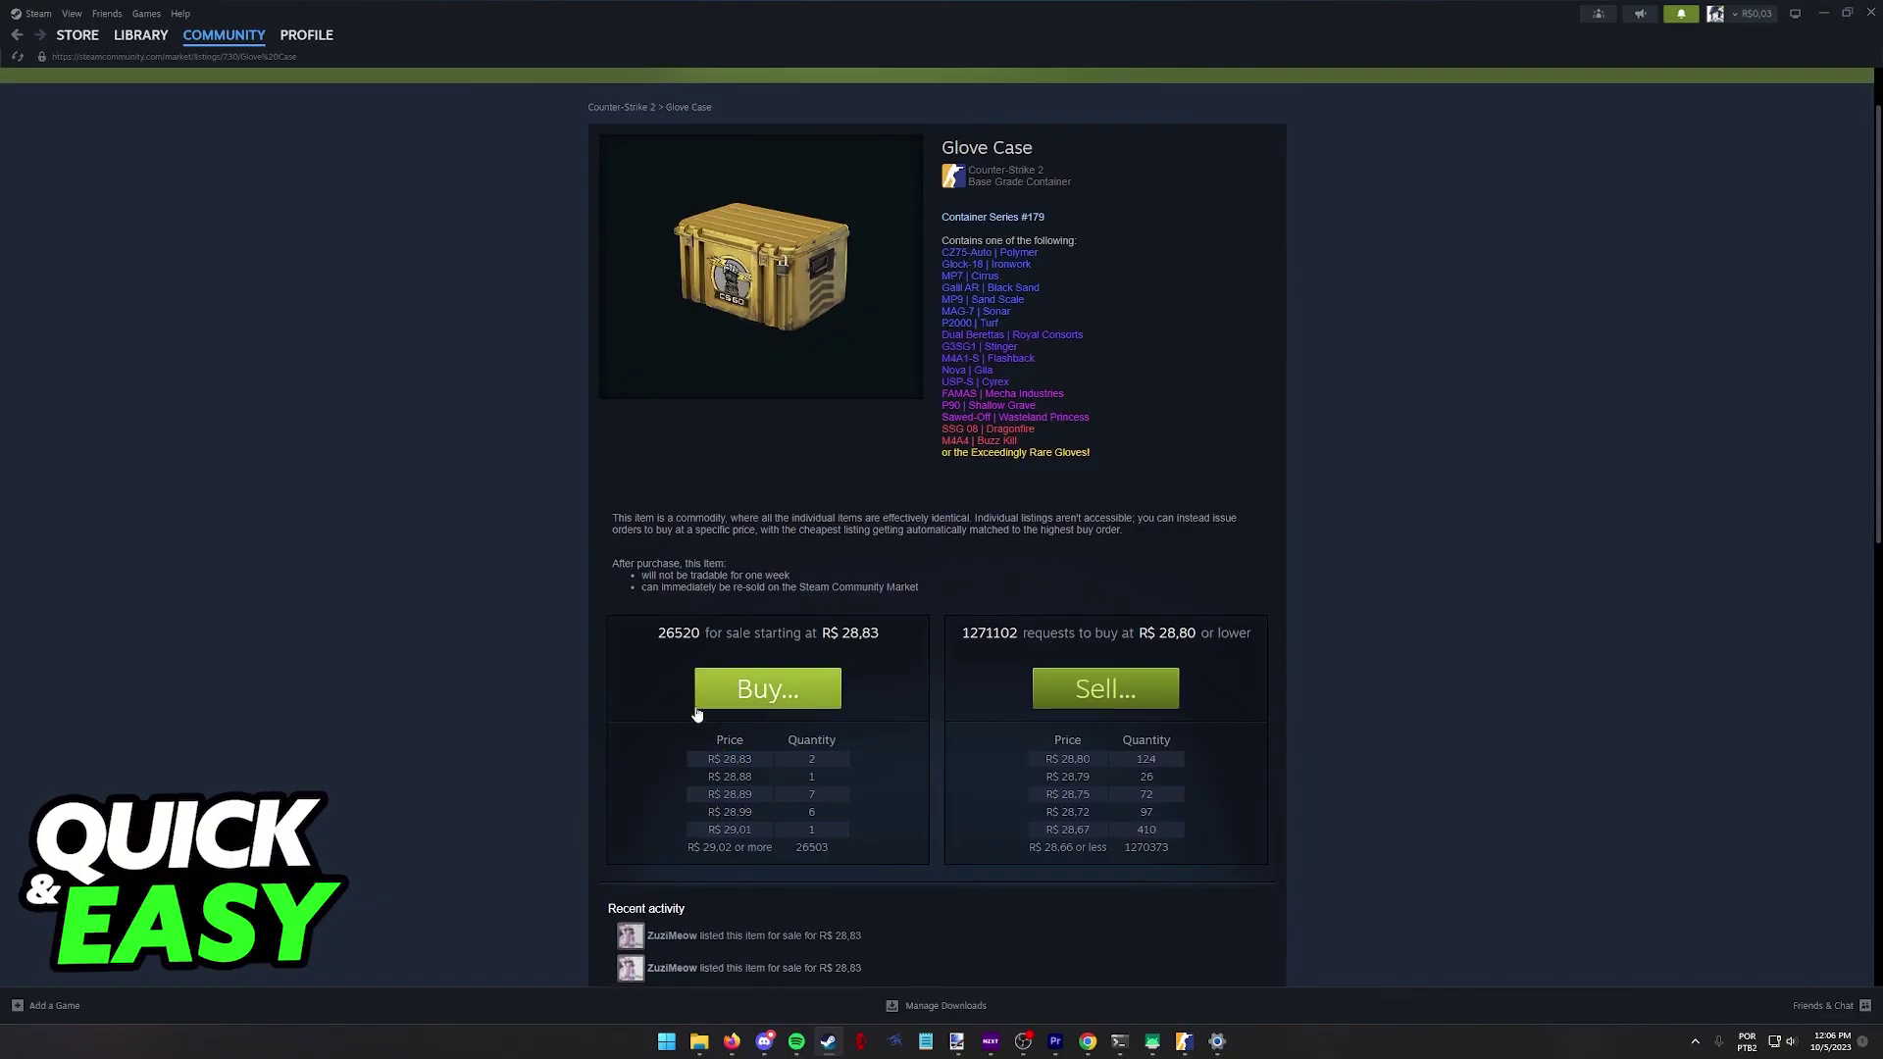
pyautogui.click(826, 758)
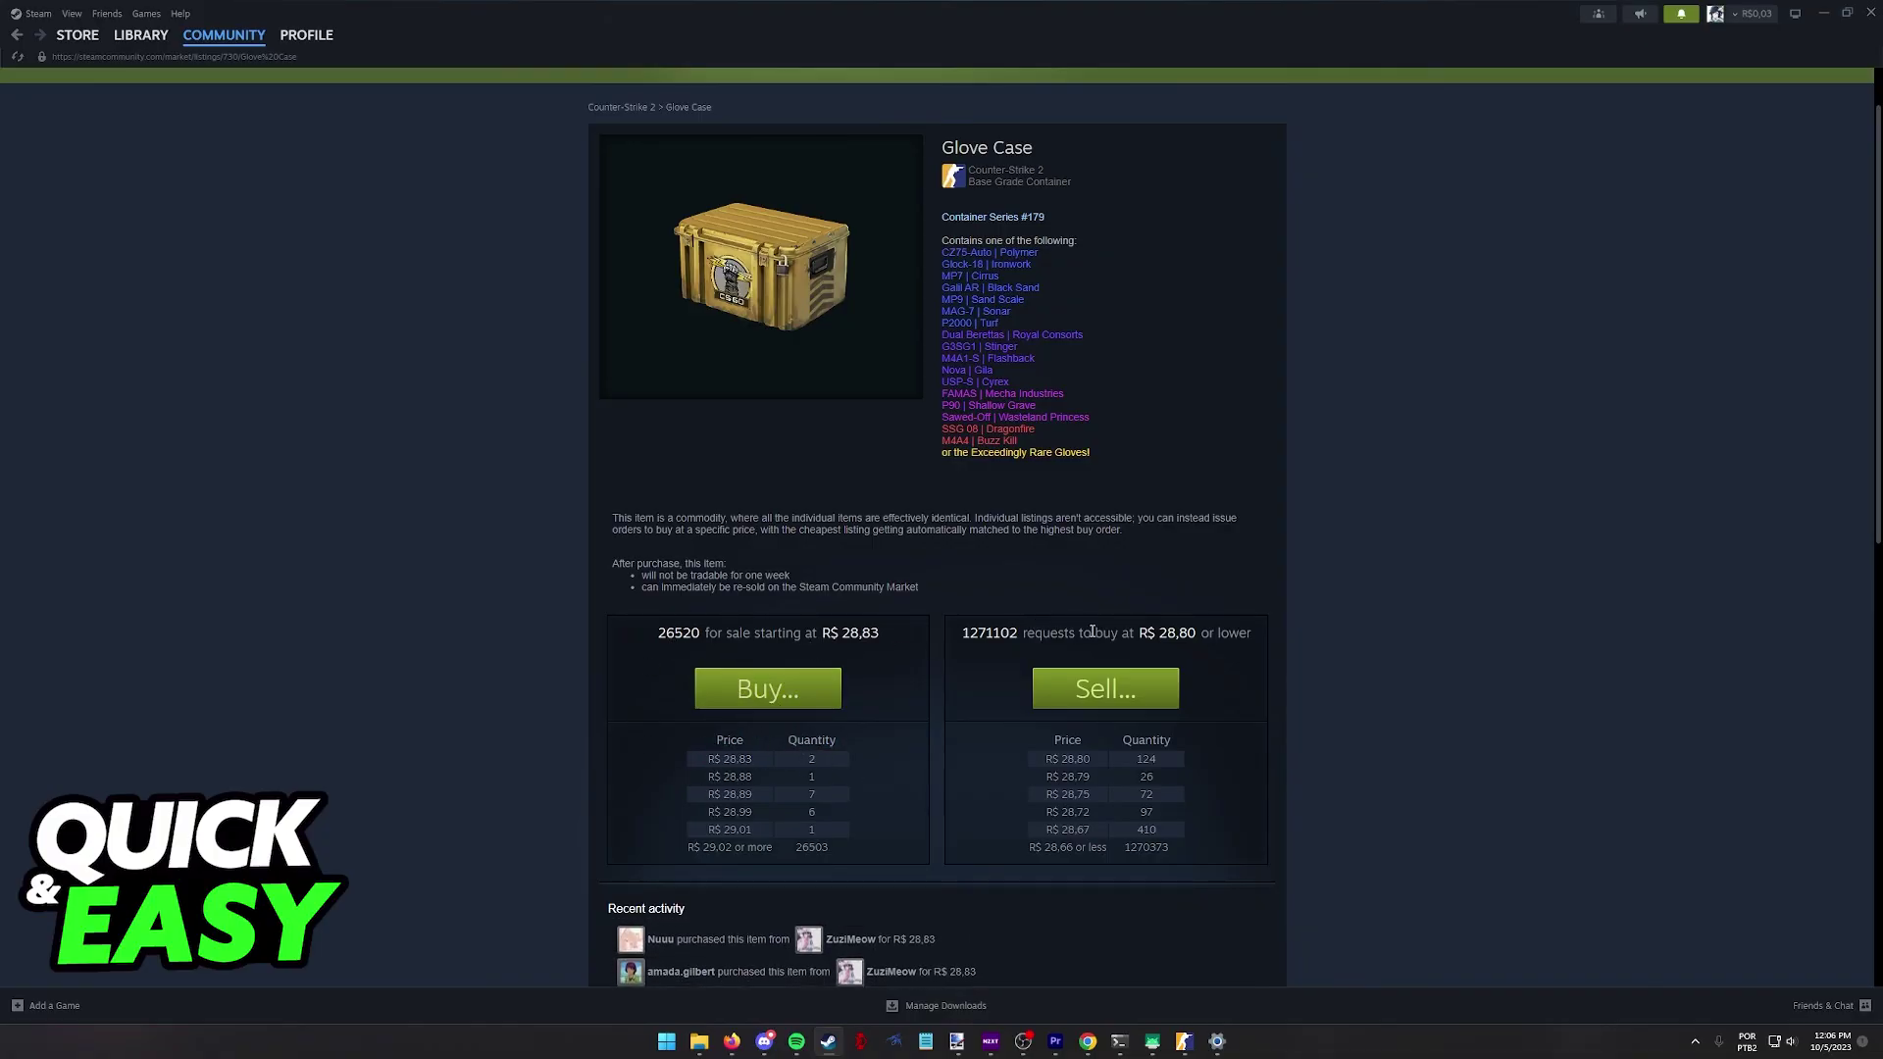
pyautogui.click(1200, 635)
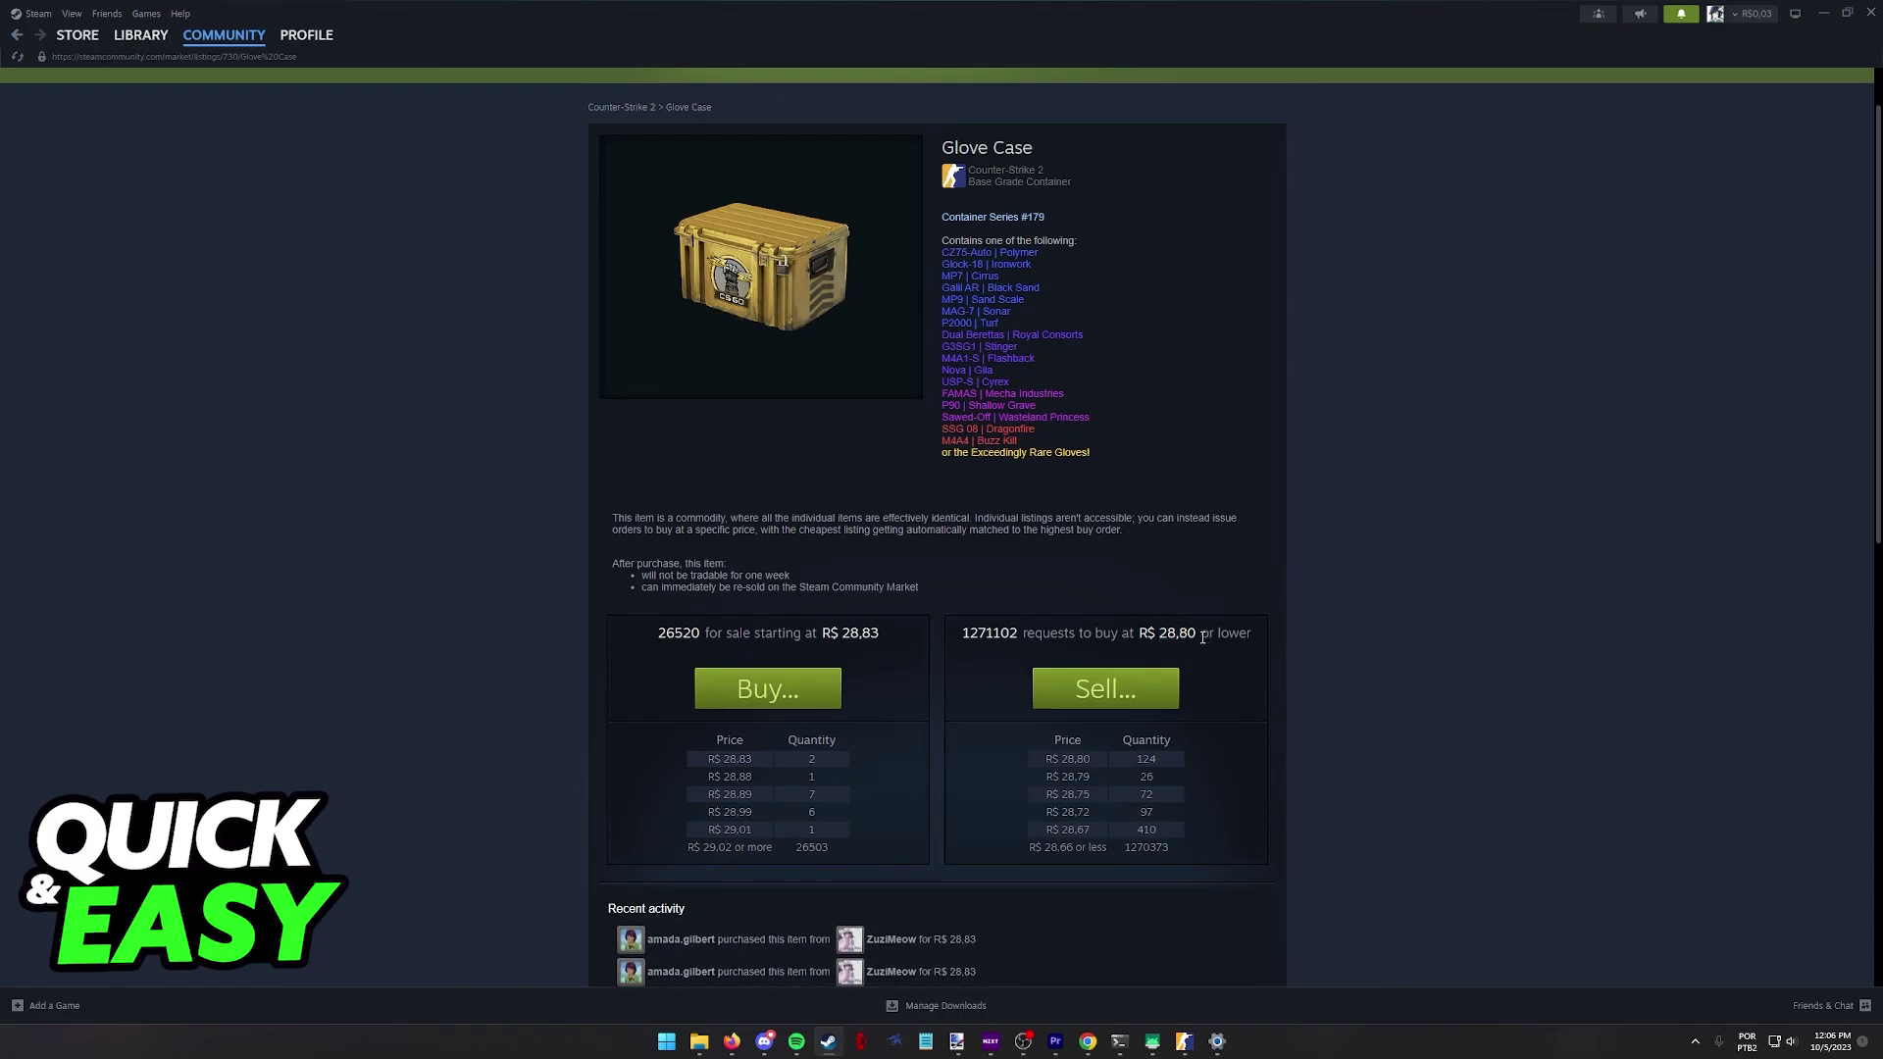
pyautogui.scroll(1, 767, 482)
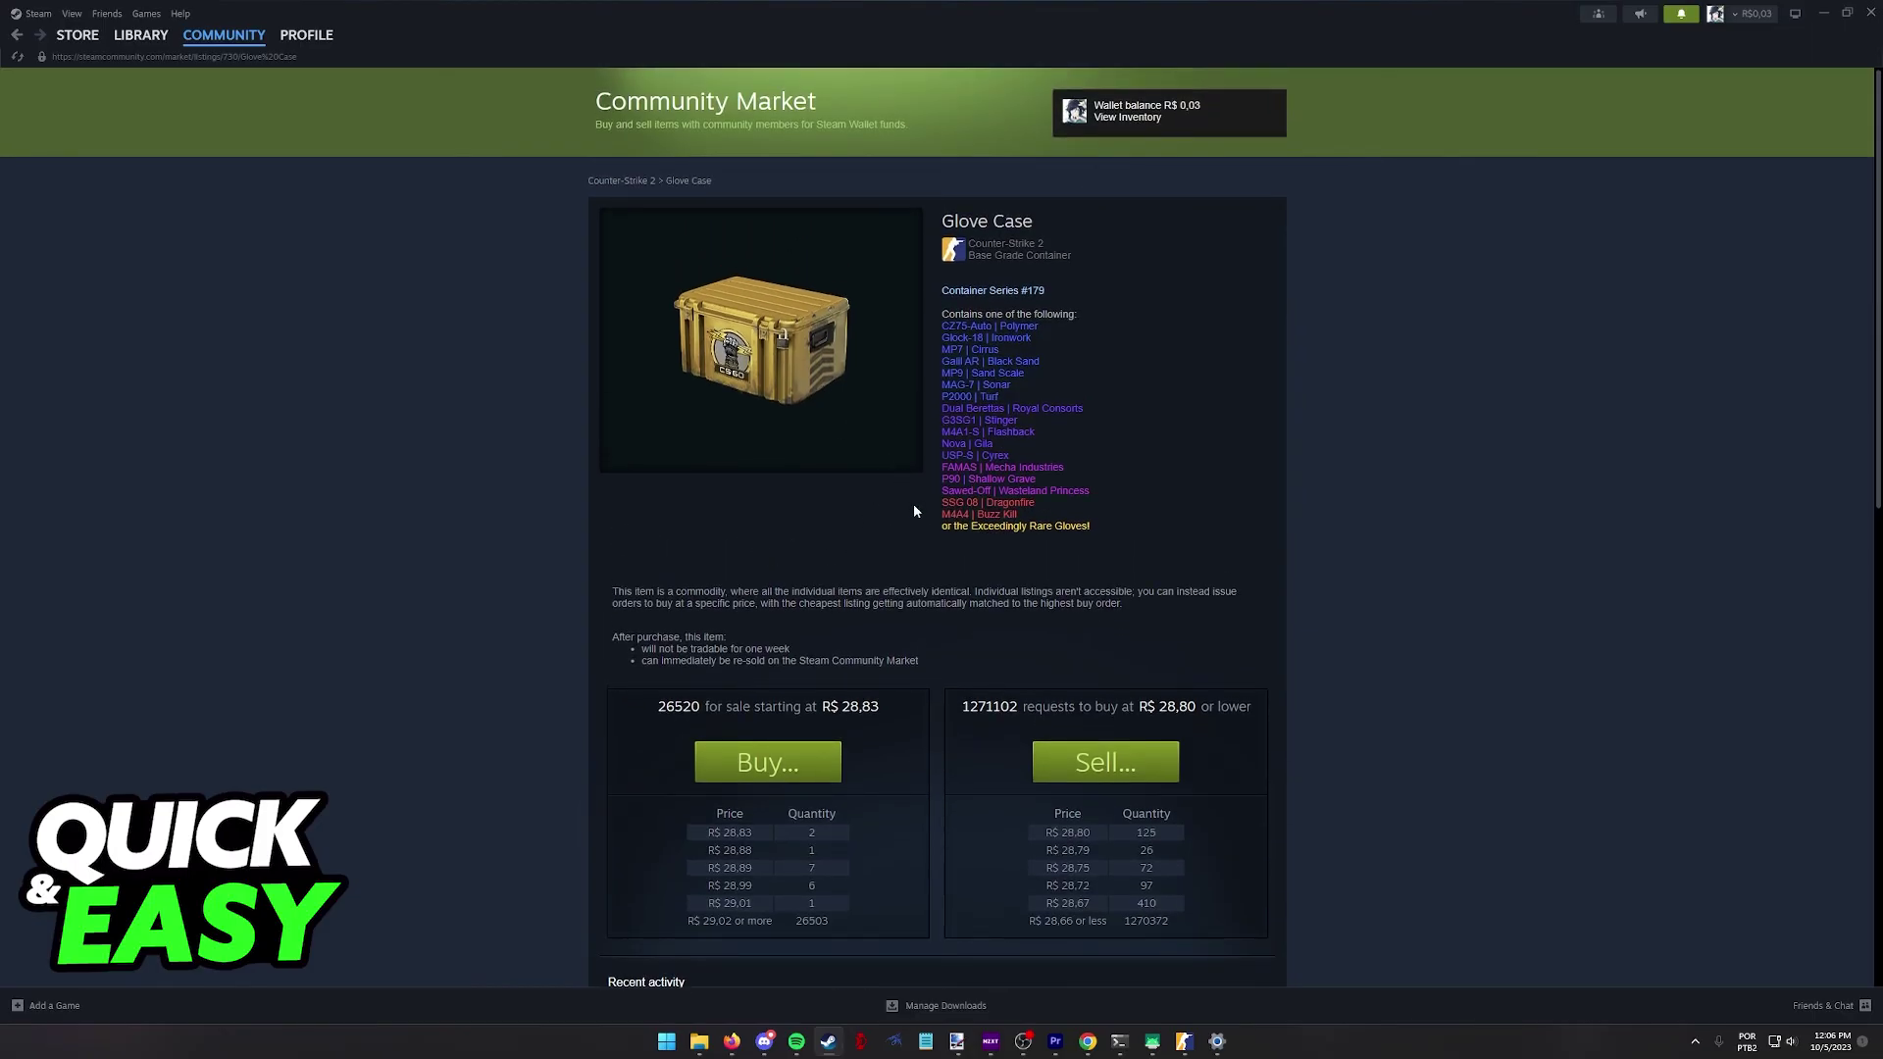
pyautogui.hotkey('alt', 'Left')
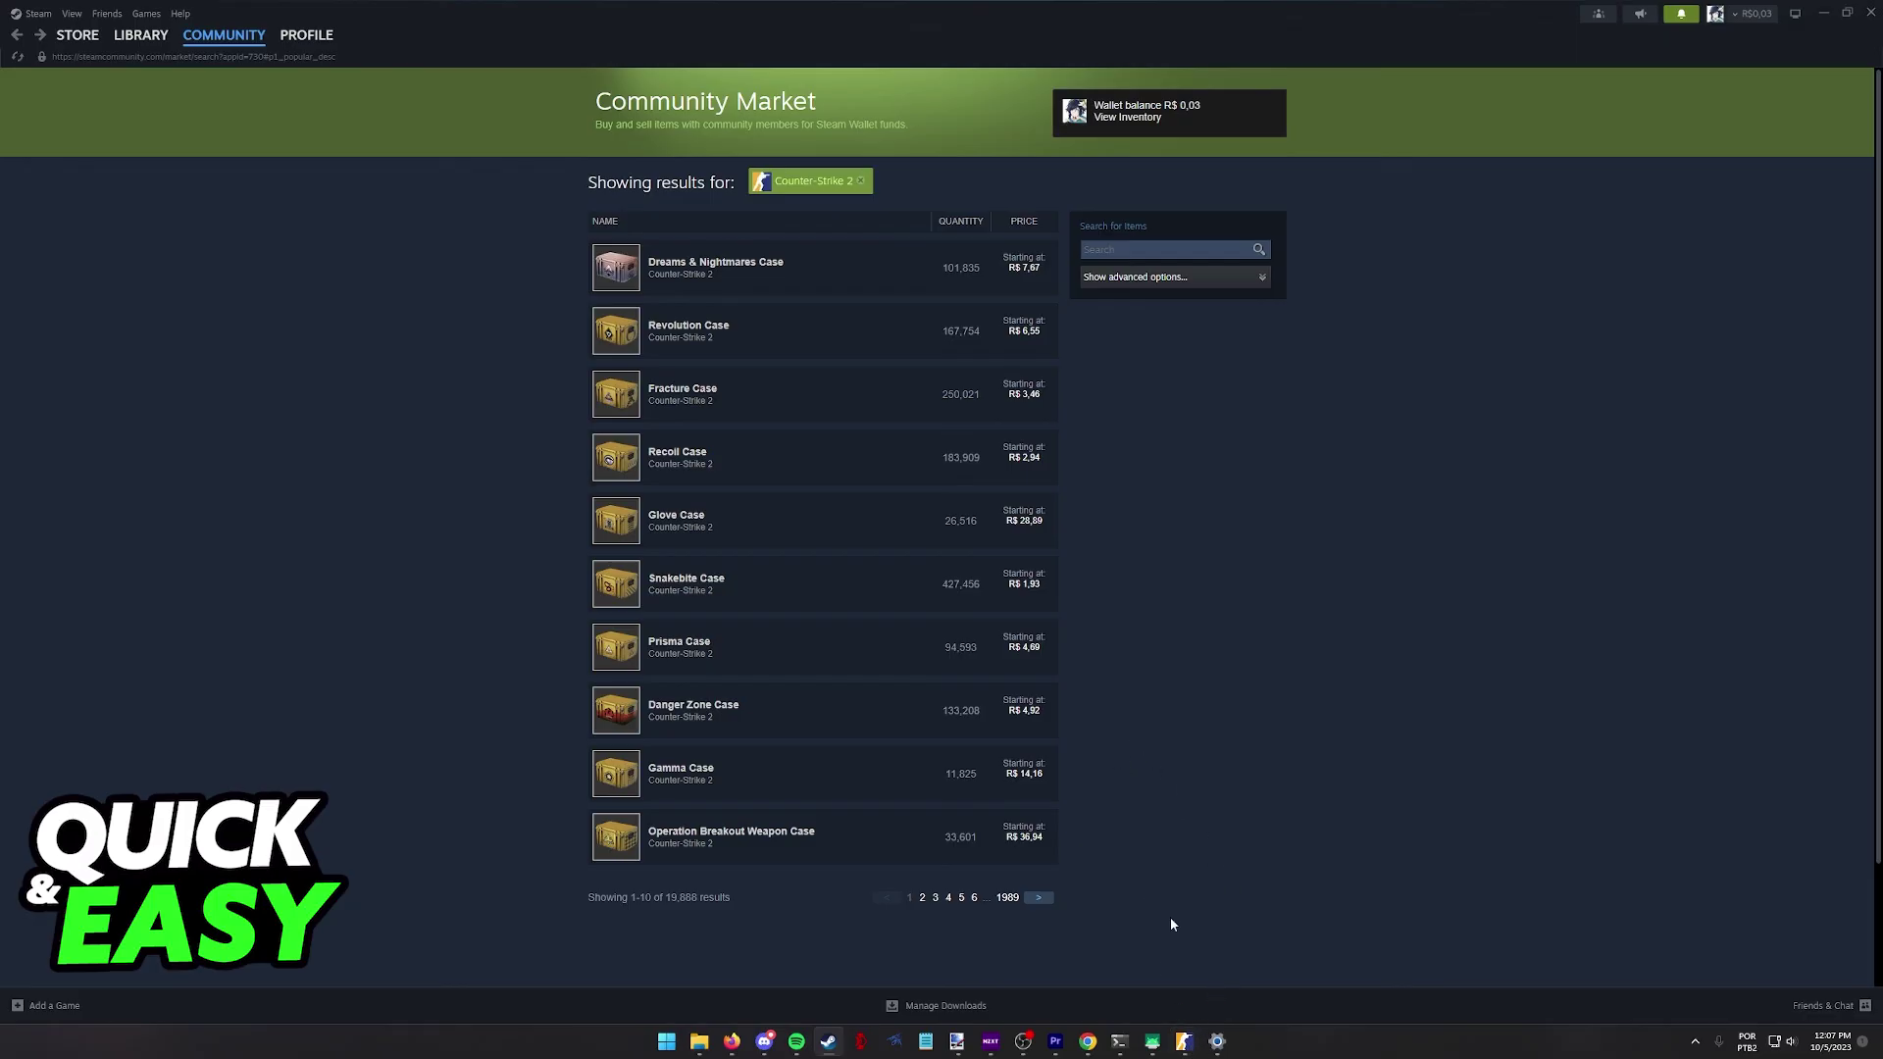
# - Switch to CS2 and reopen the Fracture Case unlock screen via Unlock Container in the inventory
pyautogui.click(1183, 1043)
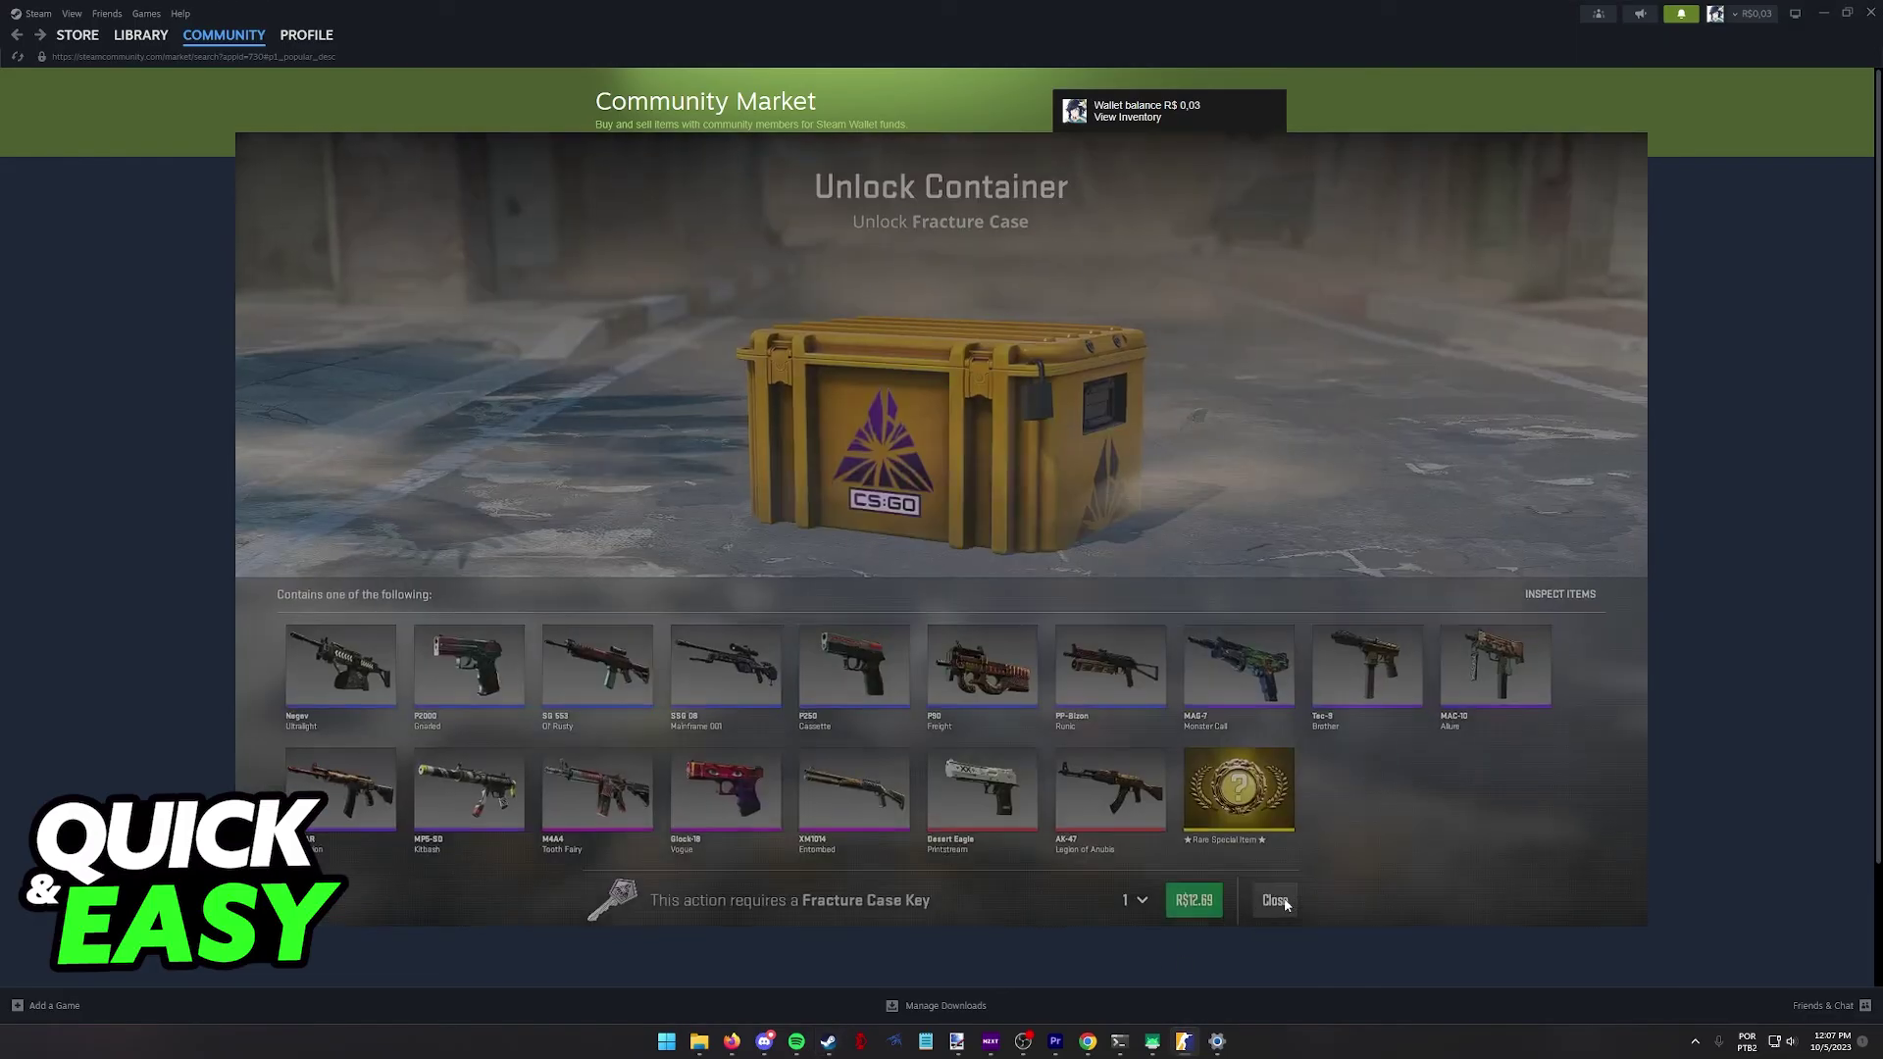
pyautogui.click(1275, 901)
pyautogui.rightClick(684, 335)
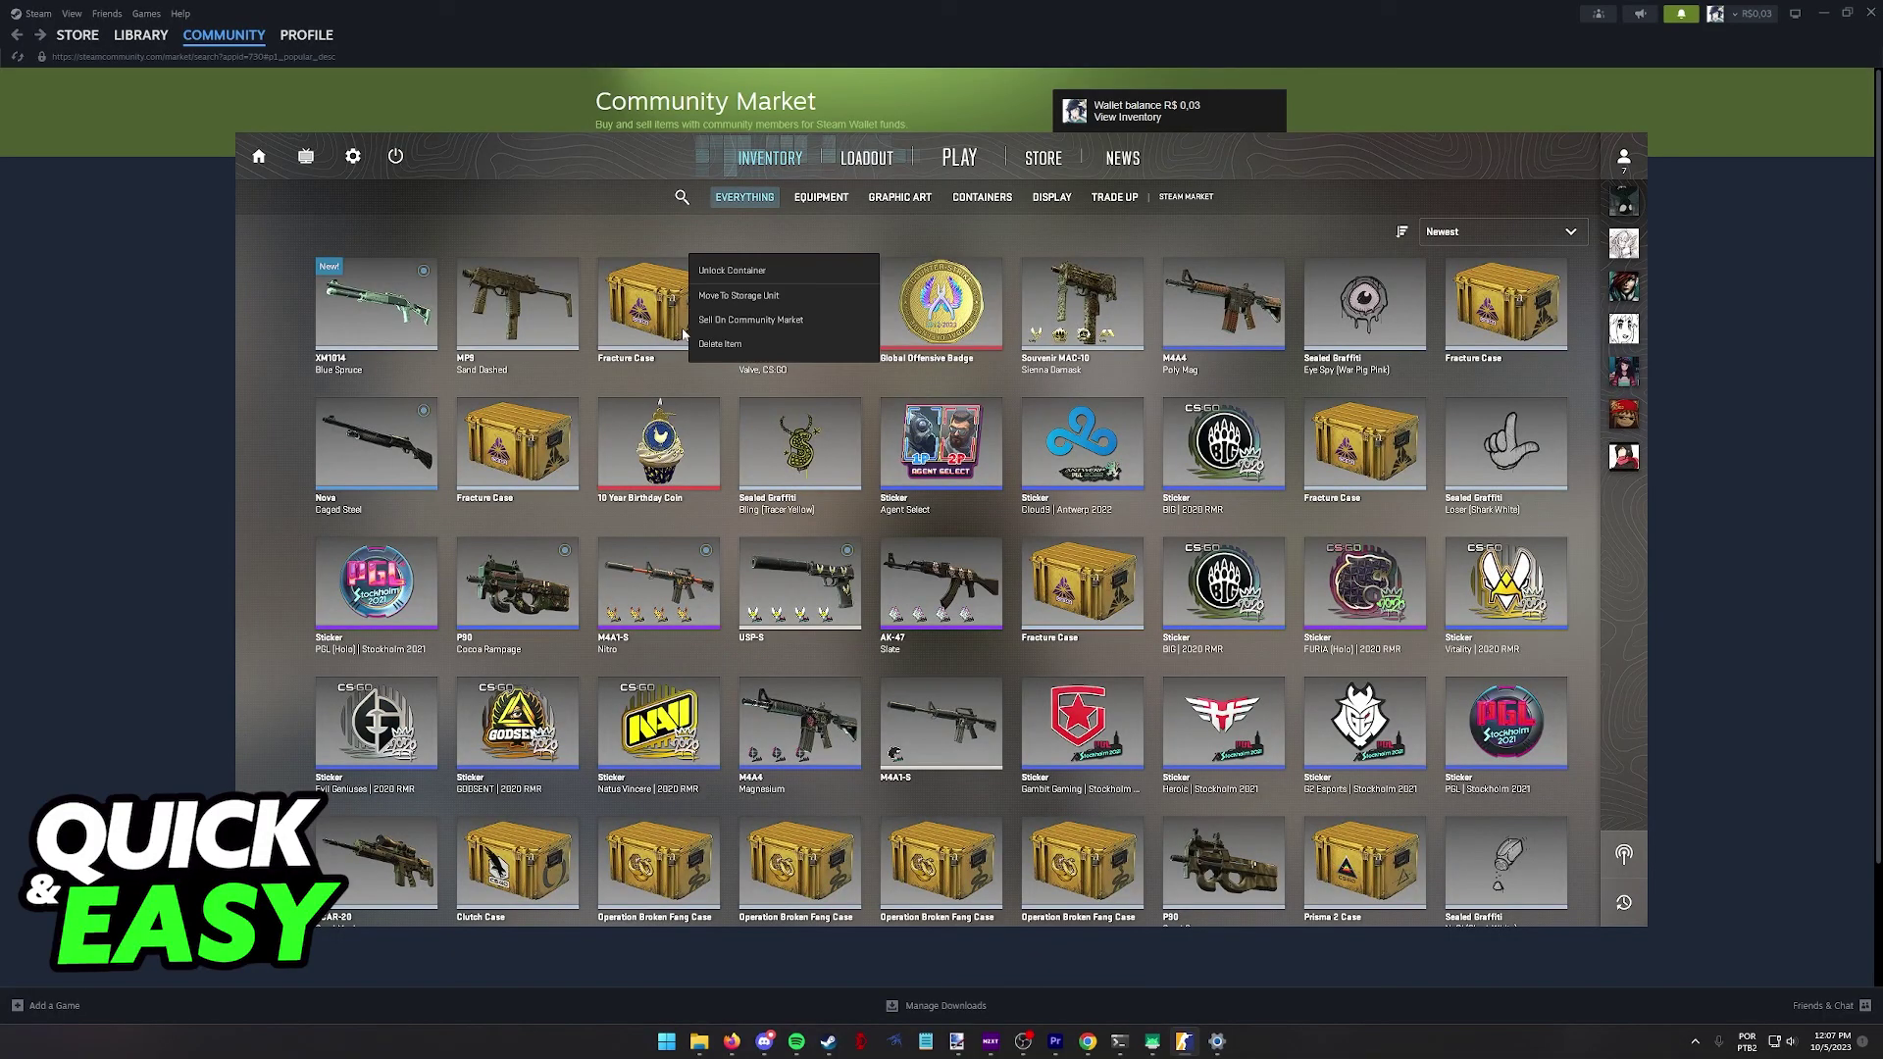
pyautogui.click(703, 269)
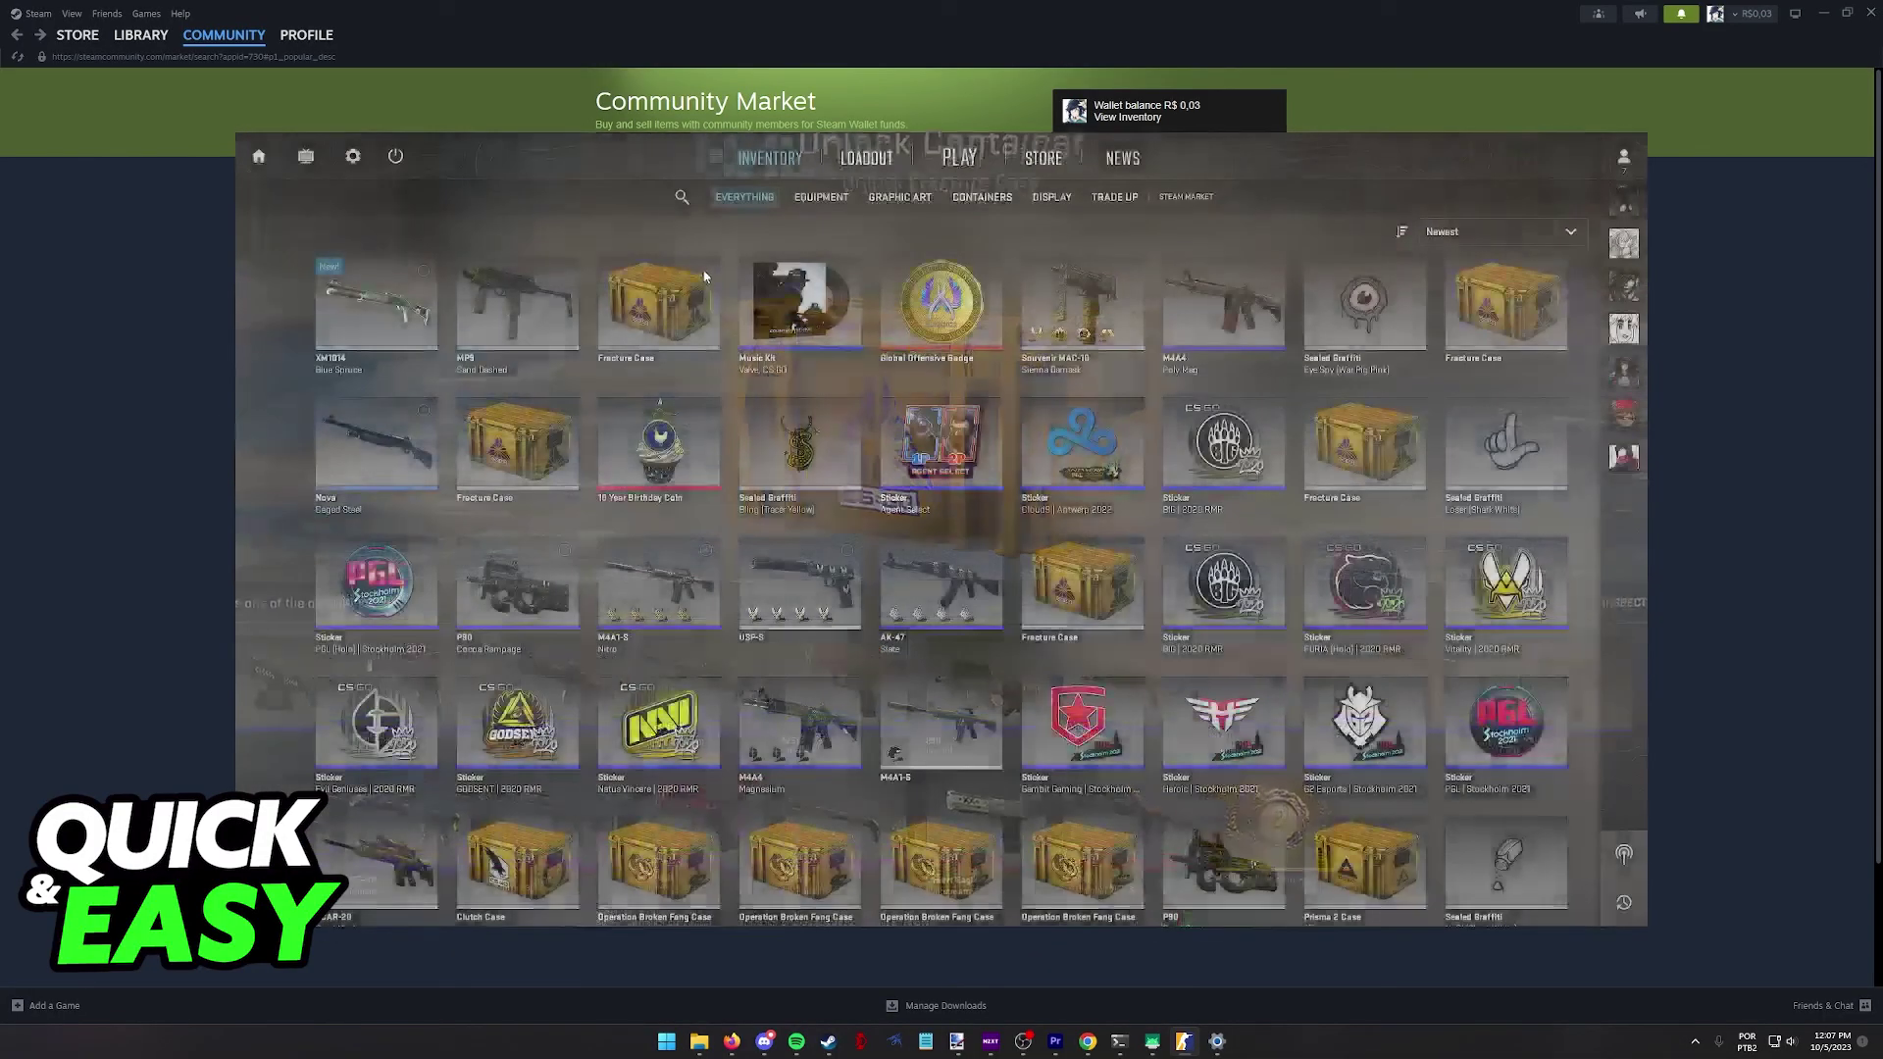
pyautogui.click(721, 231)
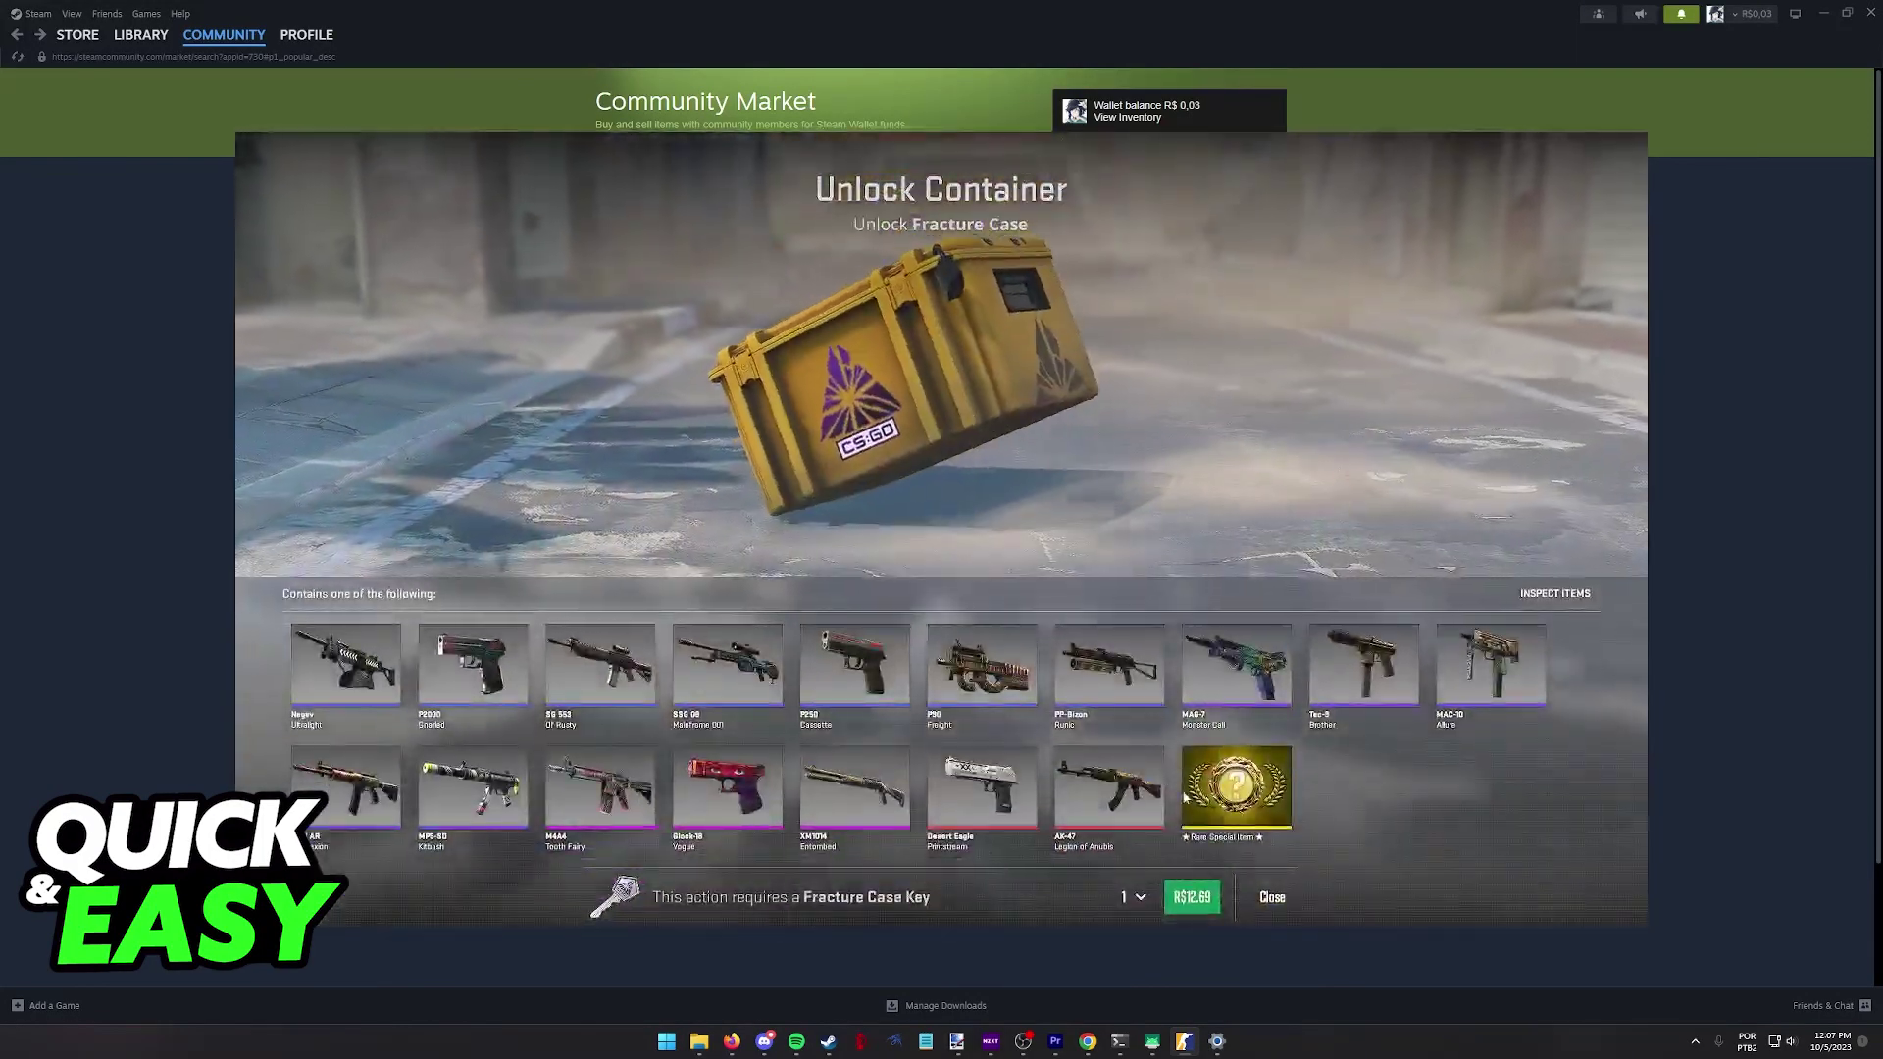
# - Check the unlock quantity (keeping 1), inspect Desert Eagle | Printstream and AK-47 | Legion of Anubis, then return to unlocking
pyautogui.click(1132, 897)
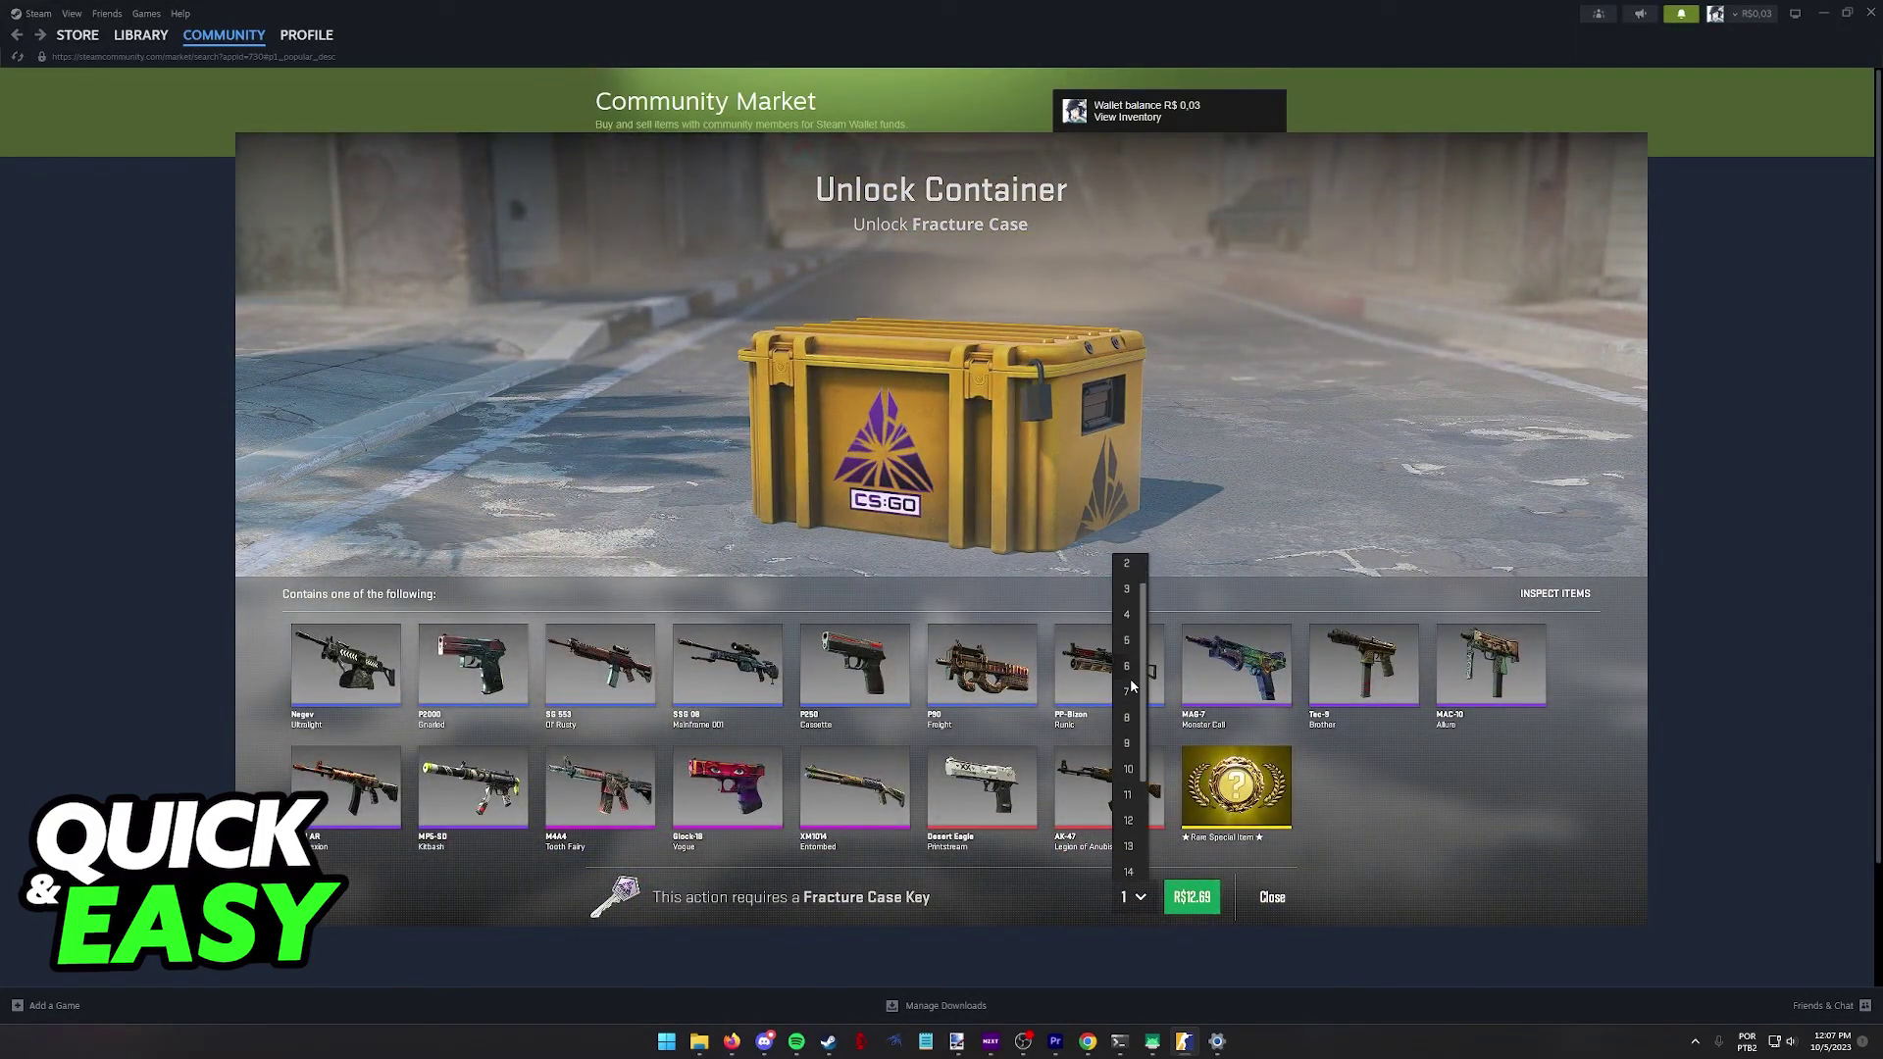
pyautogui.rightClick(967, 696)
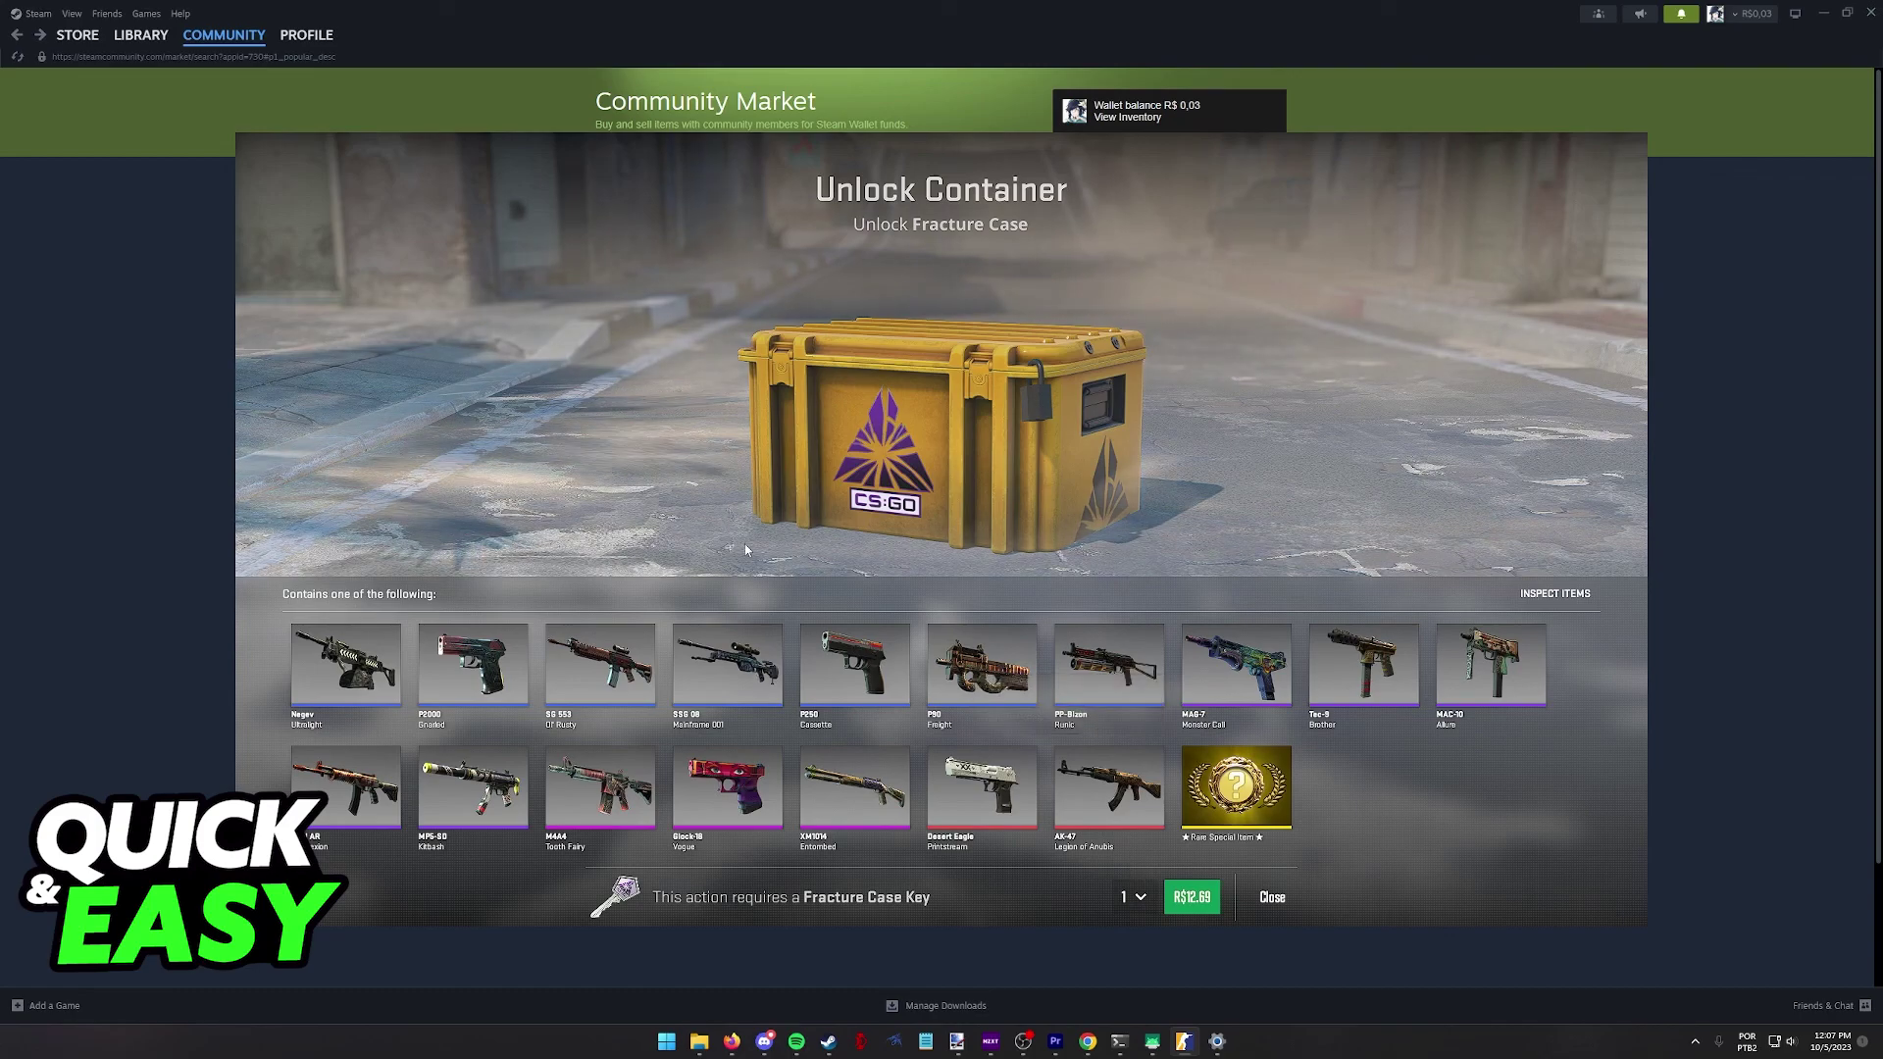
pyautogui.rightClick(1054, 733)
pyautogui.click(1079, 743)
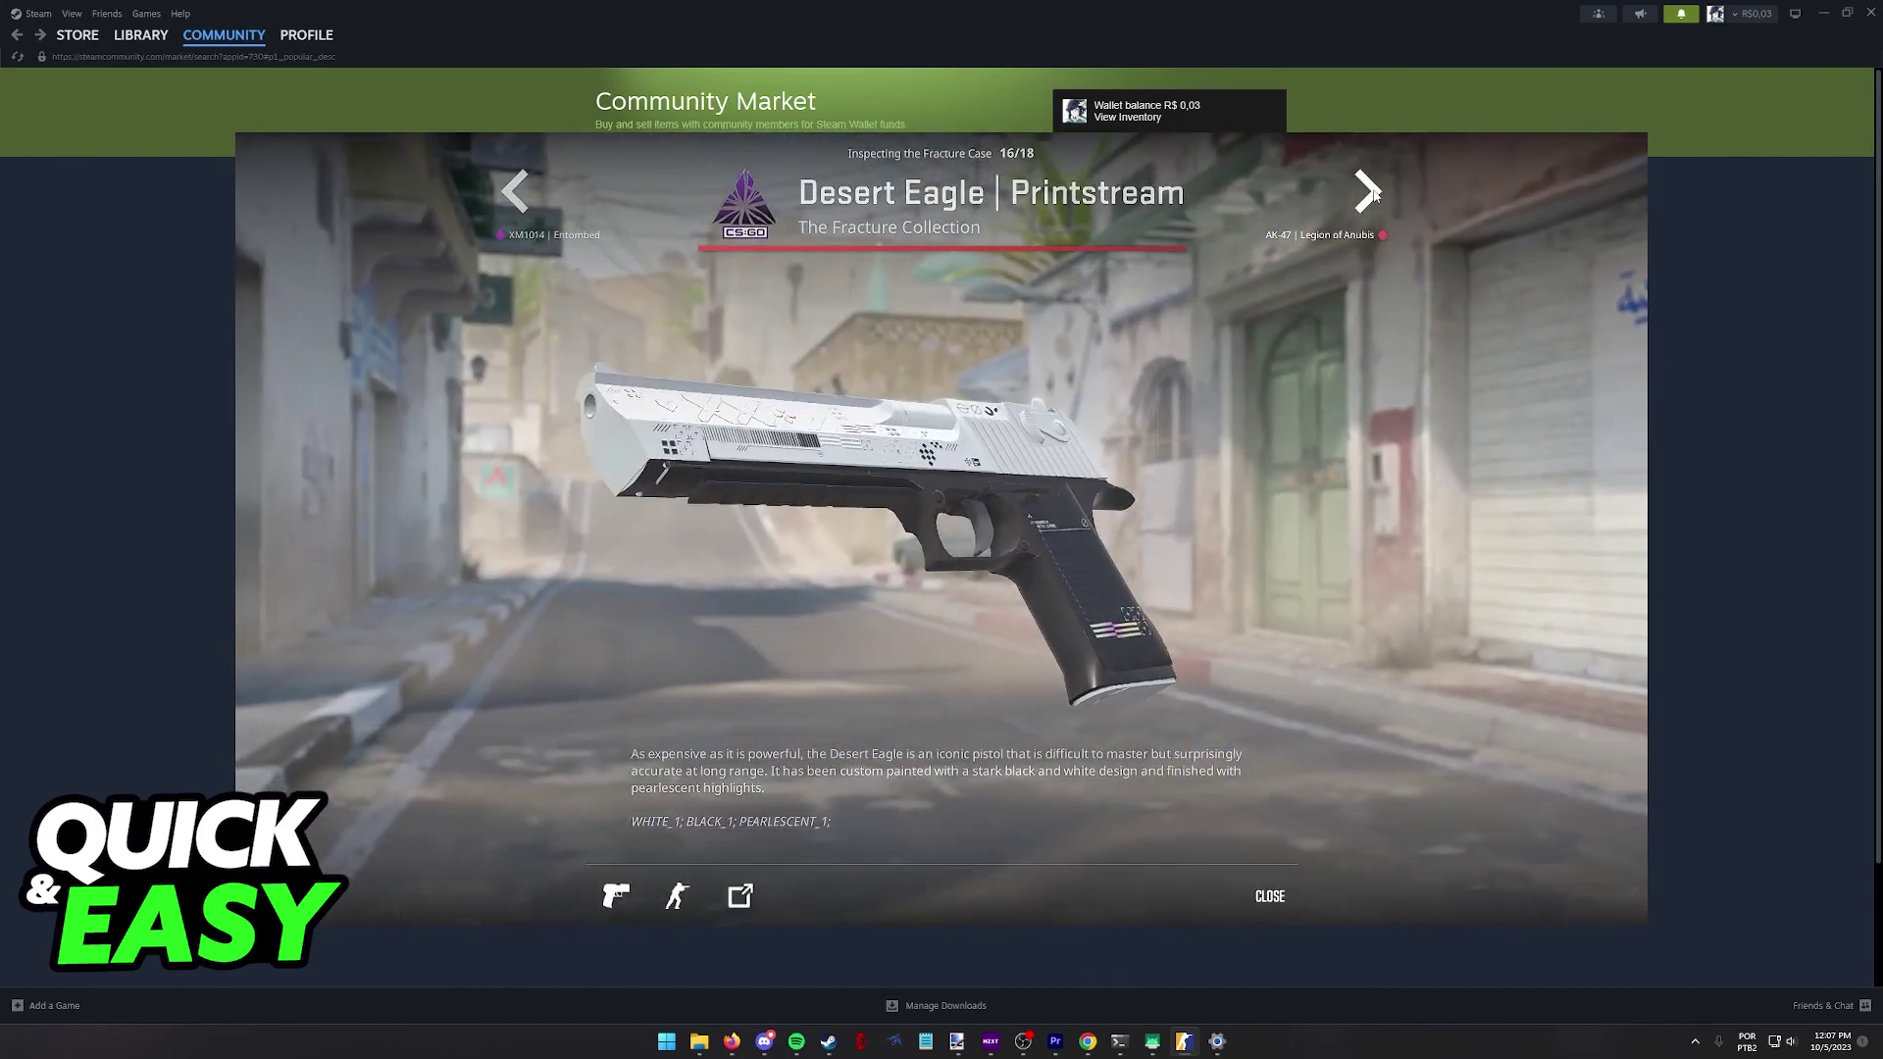
pyautogui.press('Right')
pyautogui.click(1270, 895)
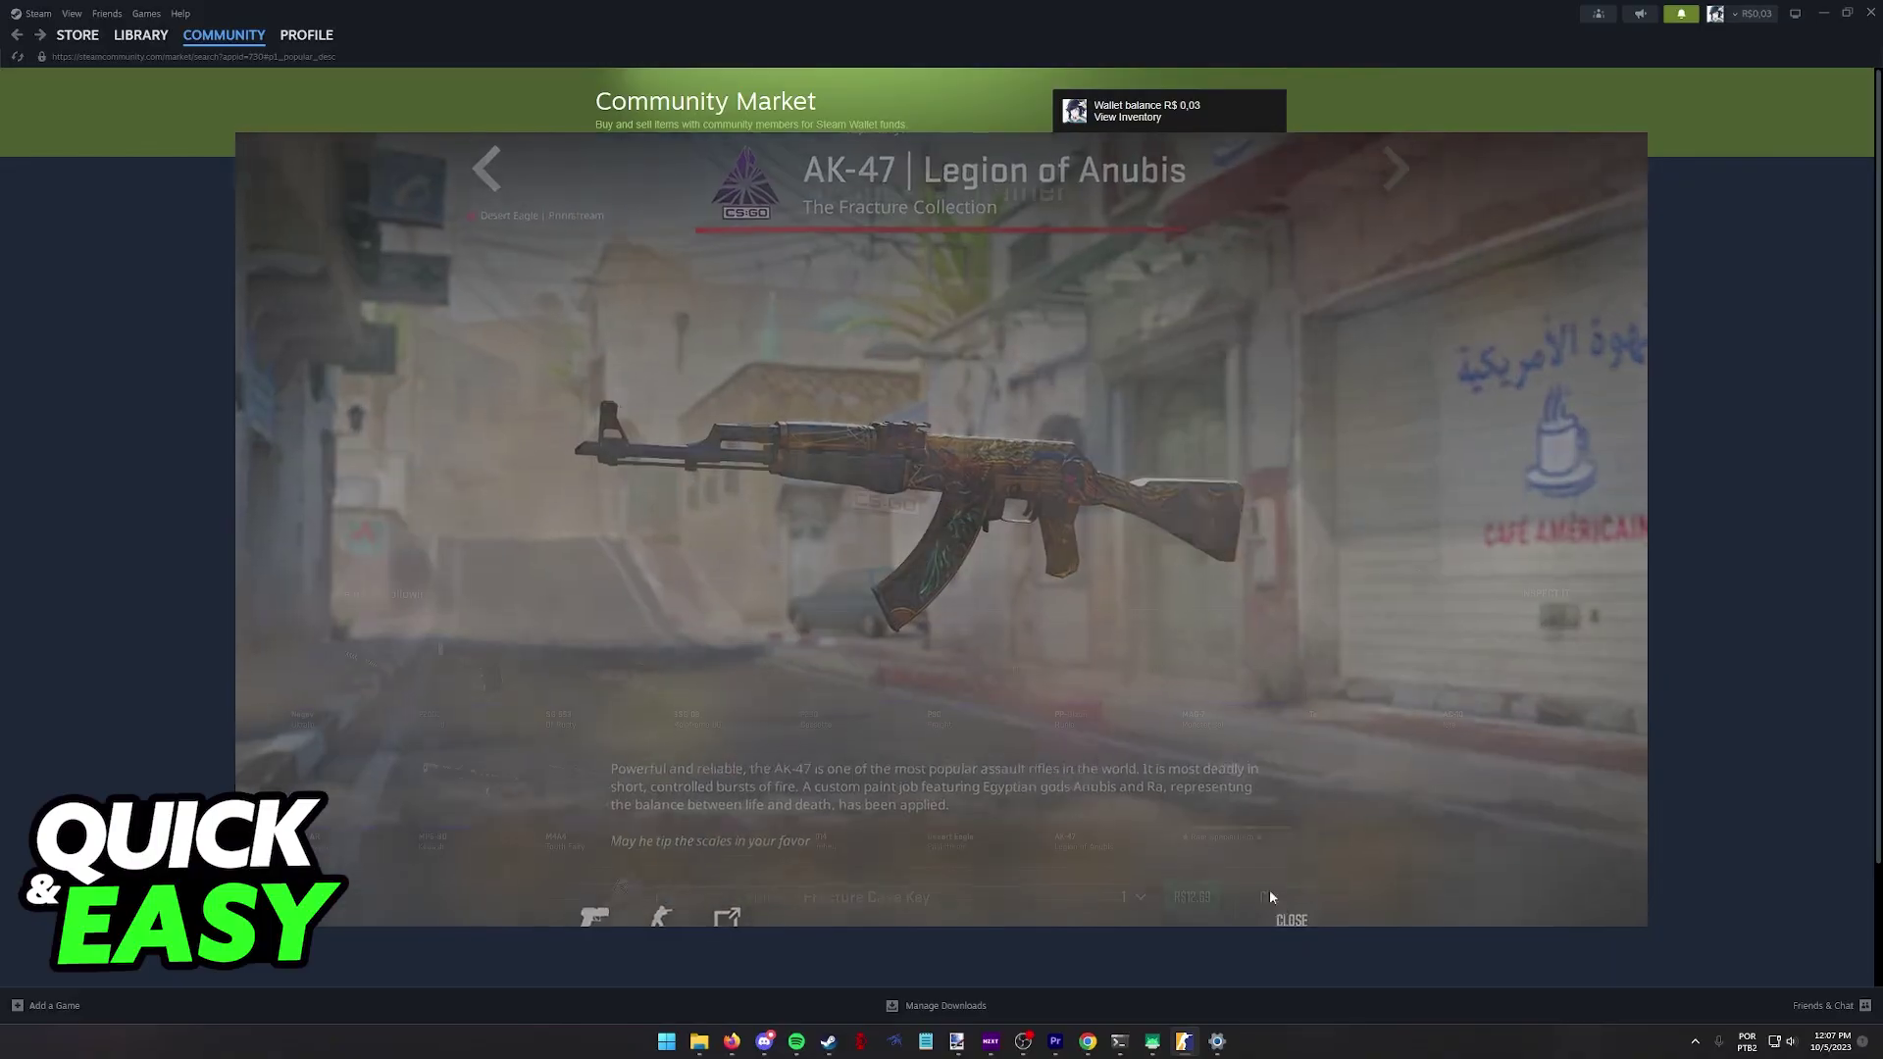